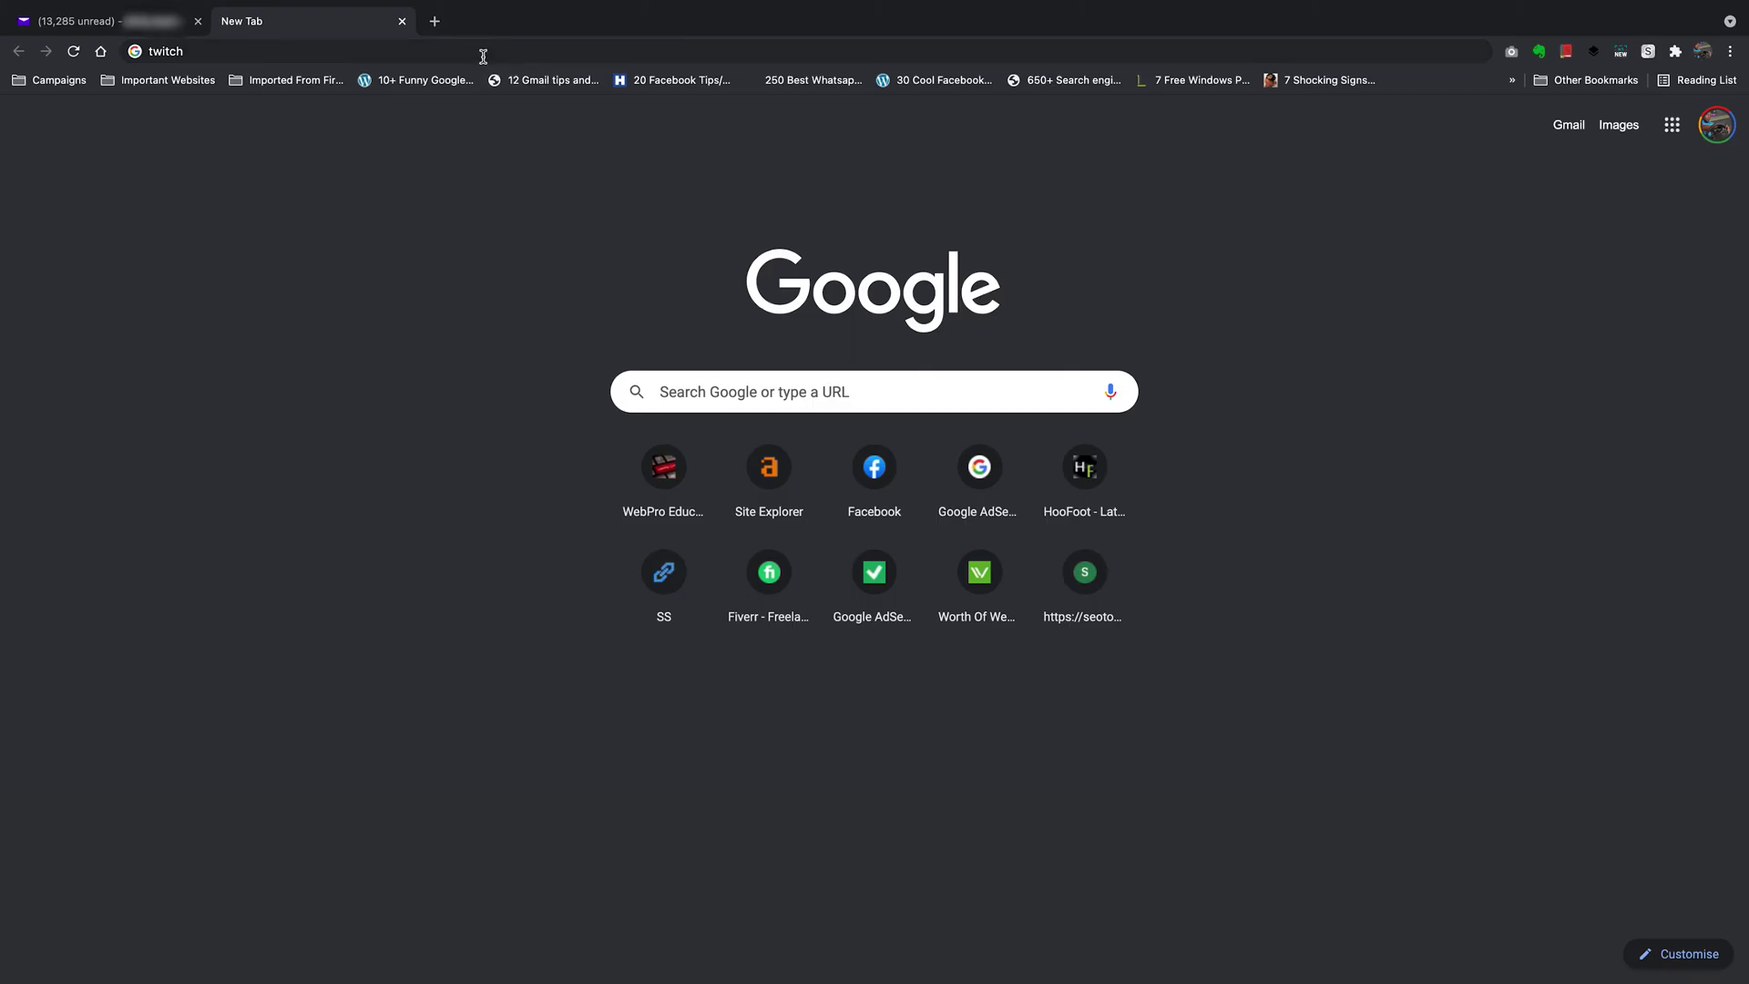
Load twitch.tv in Chrome and open the 'Join Twitch today' sign-up form.
click(483, 57)
click(485, 55)
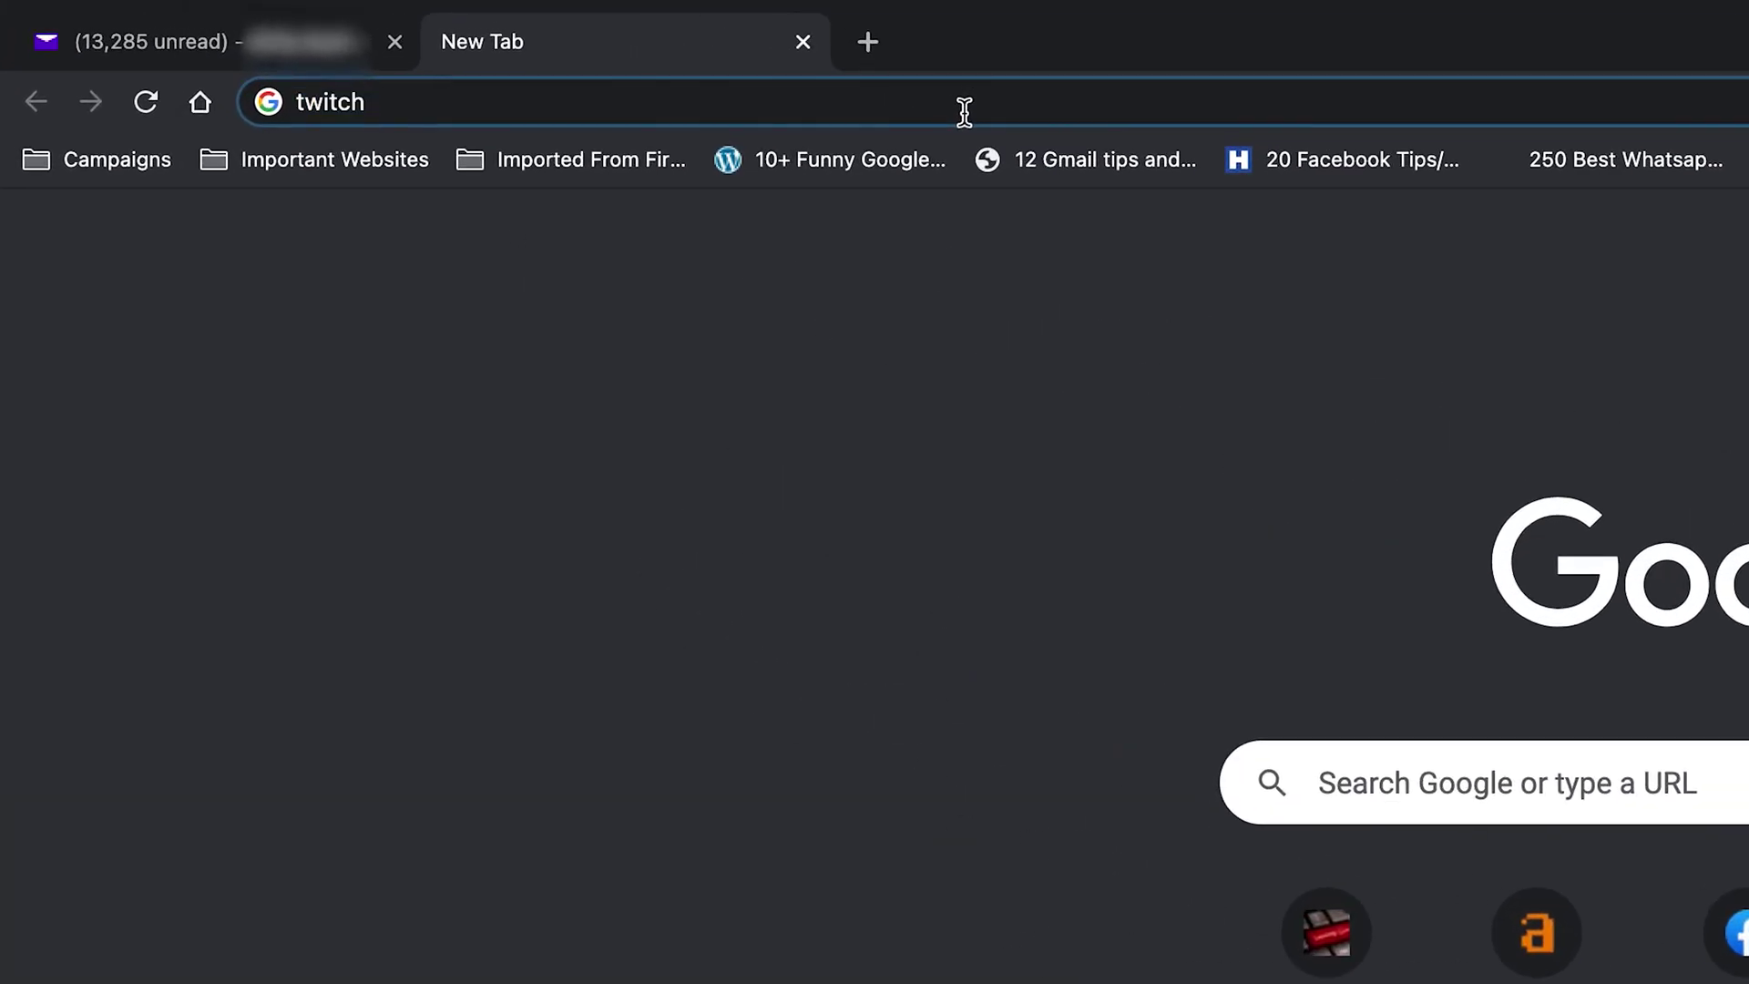
text(.tv)
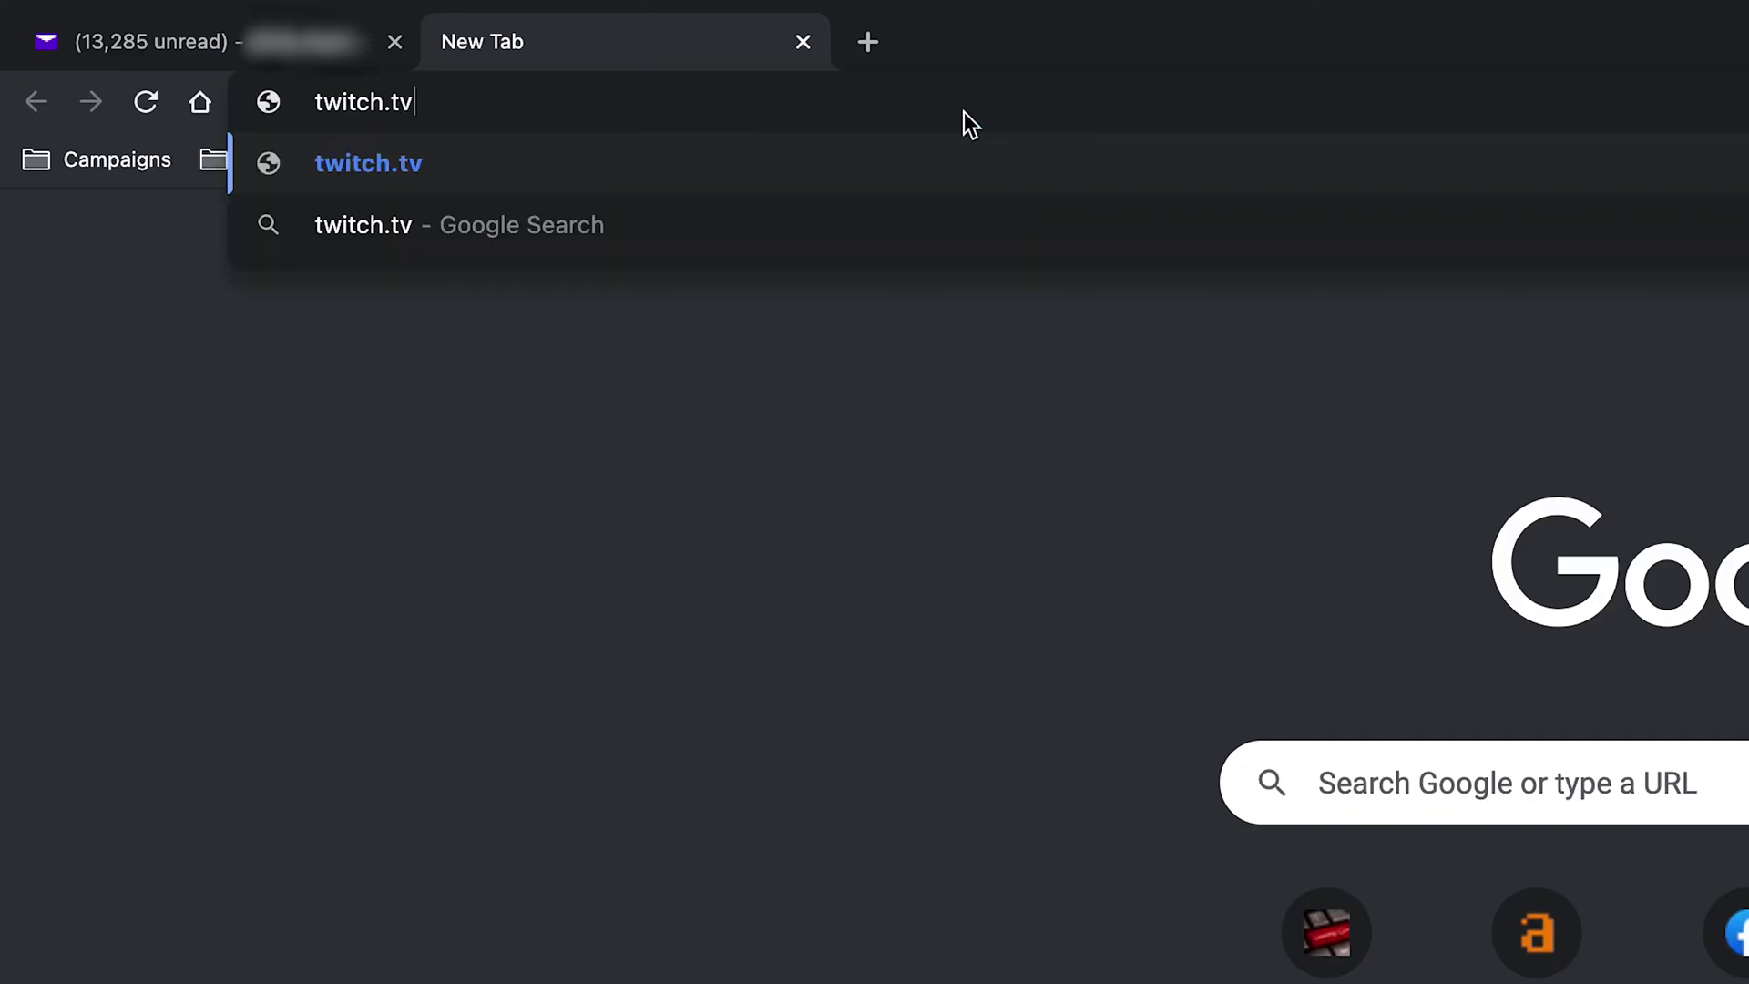
key(Return)
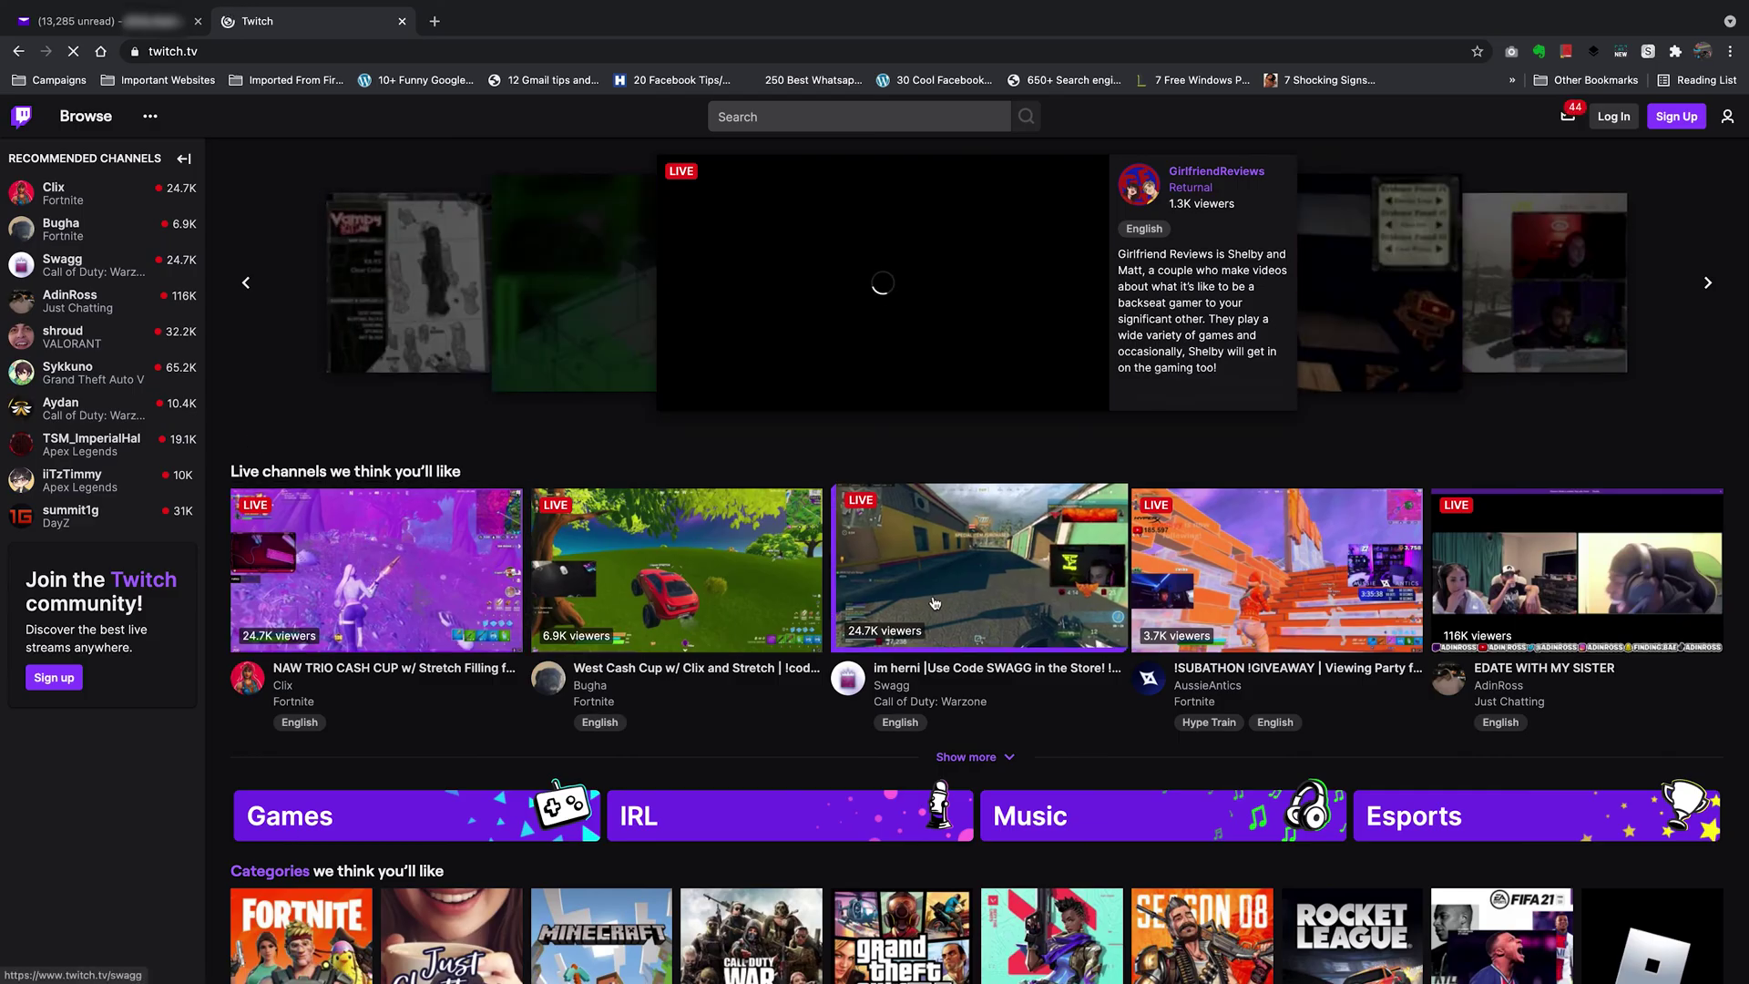
scroll(934, 603, down, 6)
scroll(944, 675, up, 3)
scroll(945, 676, up, 3)
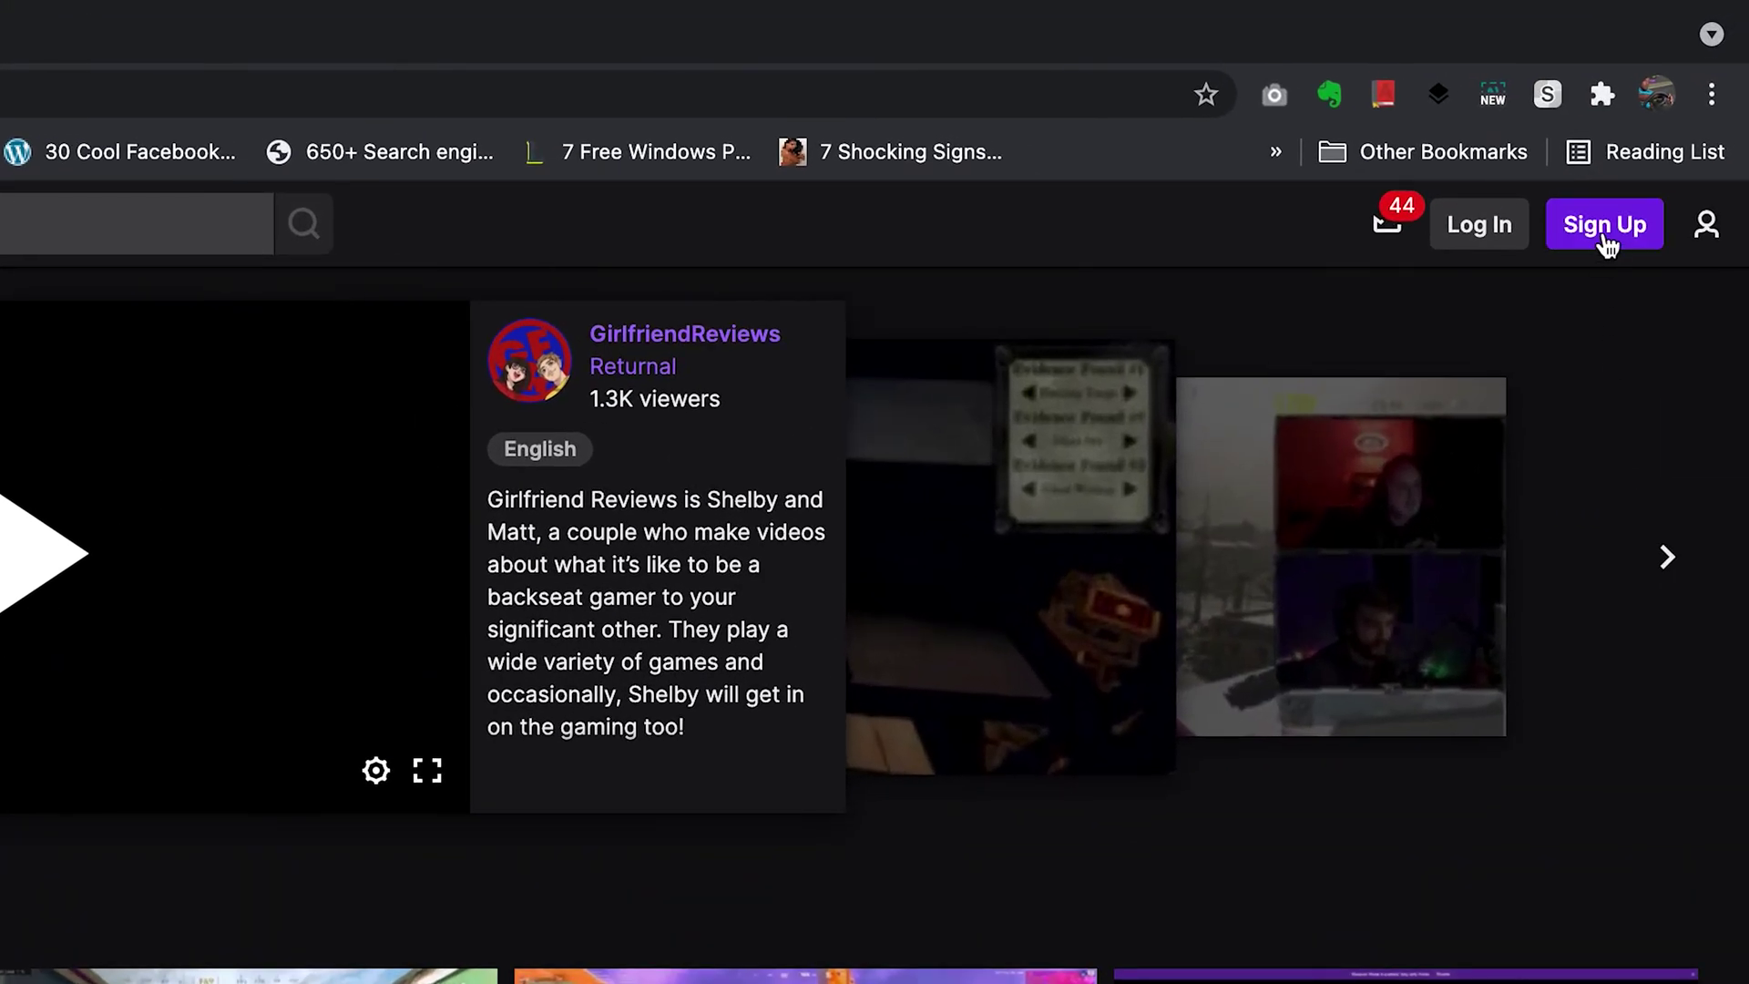
click(1604, 228)
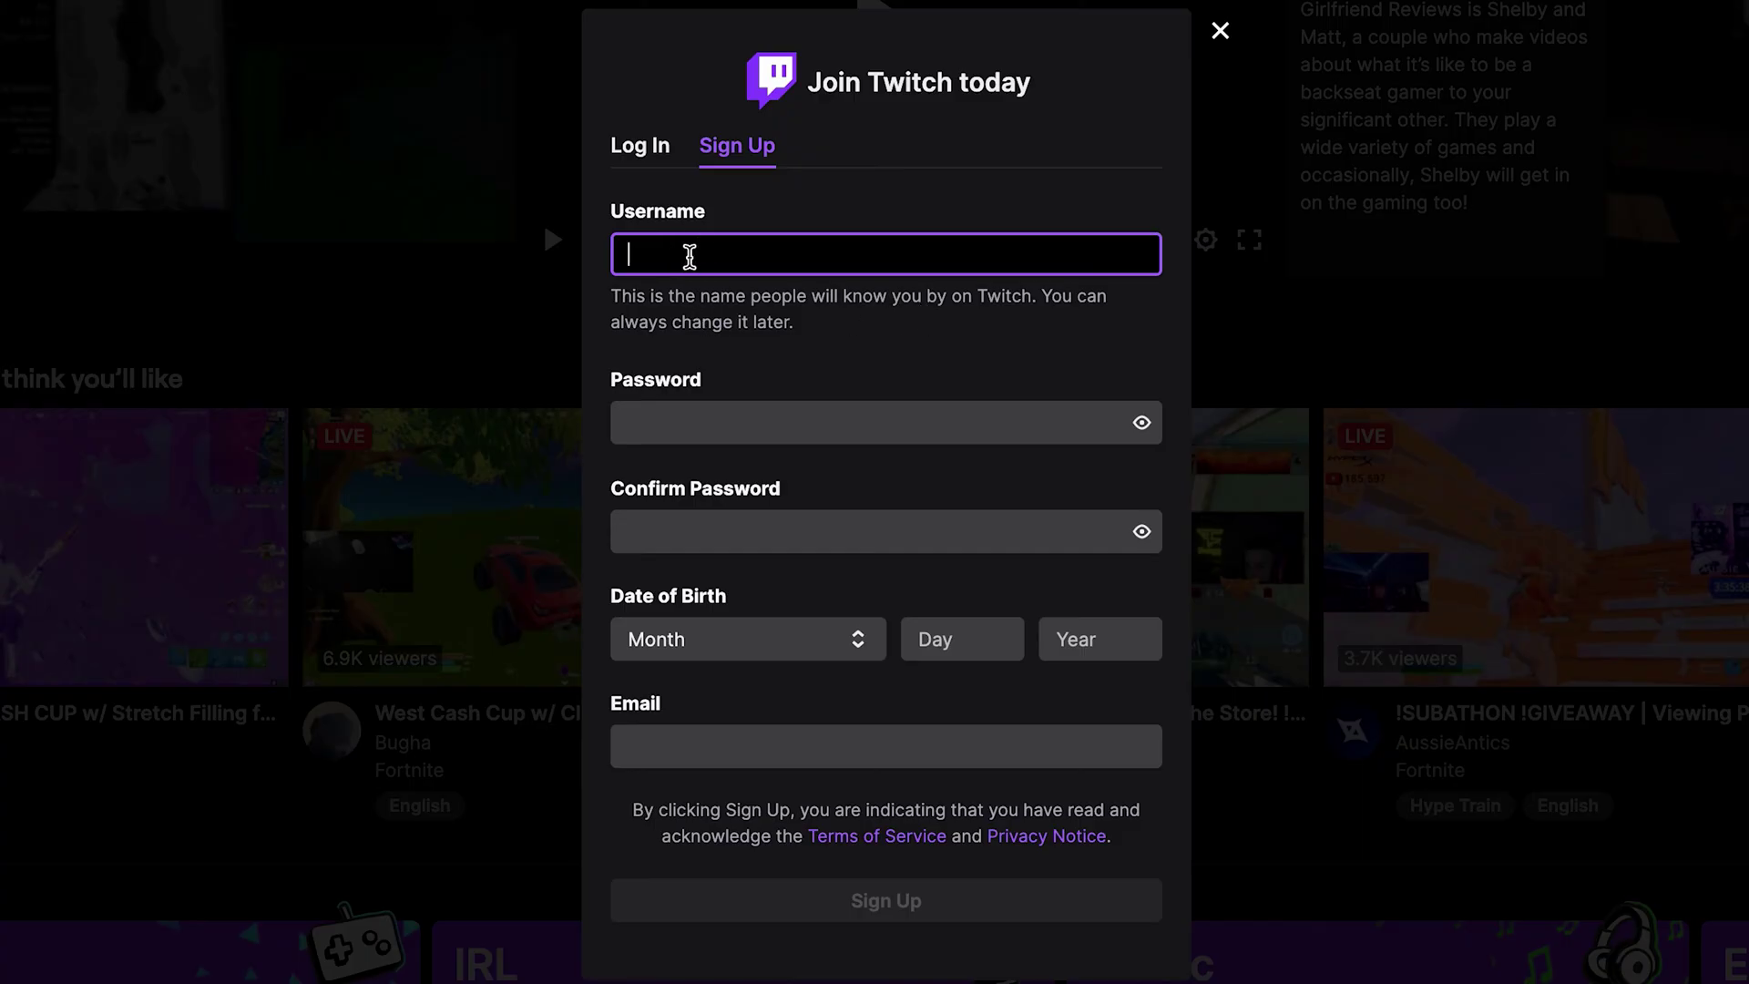
Enter a username, changing its ending until Twitch marks it available, then move to Password.
text(gachems)
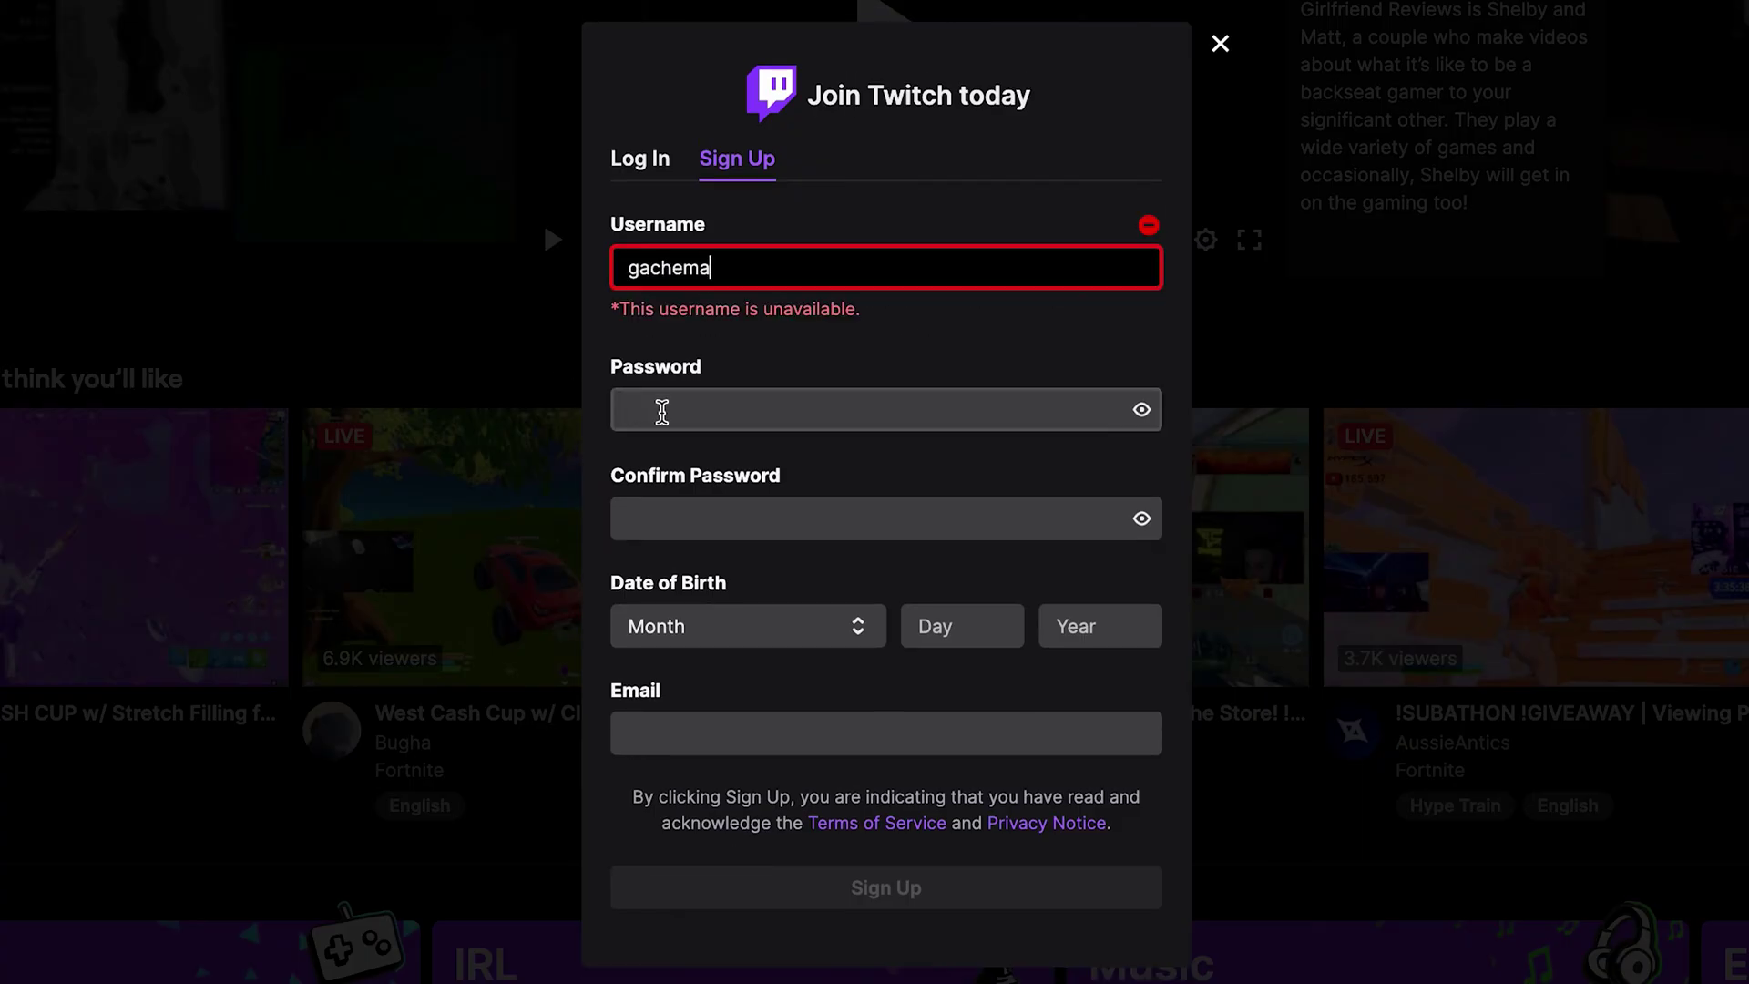
key(BackSpace)
text(zy)
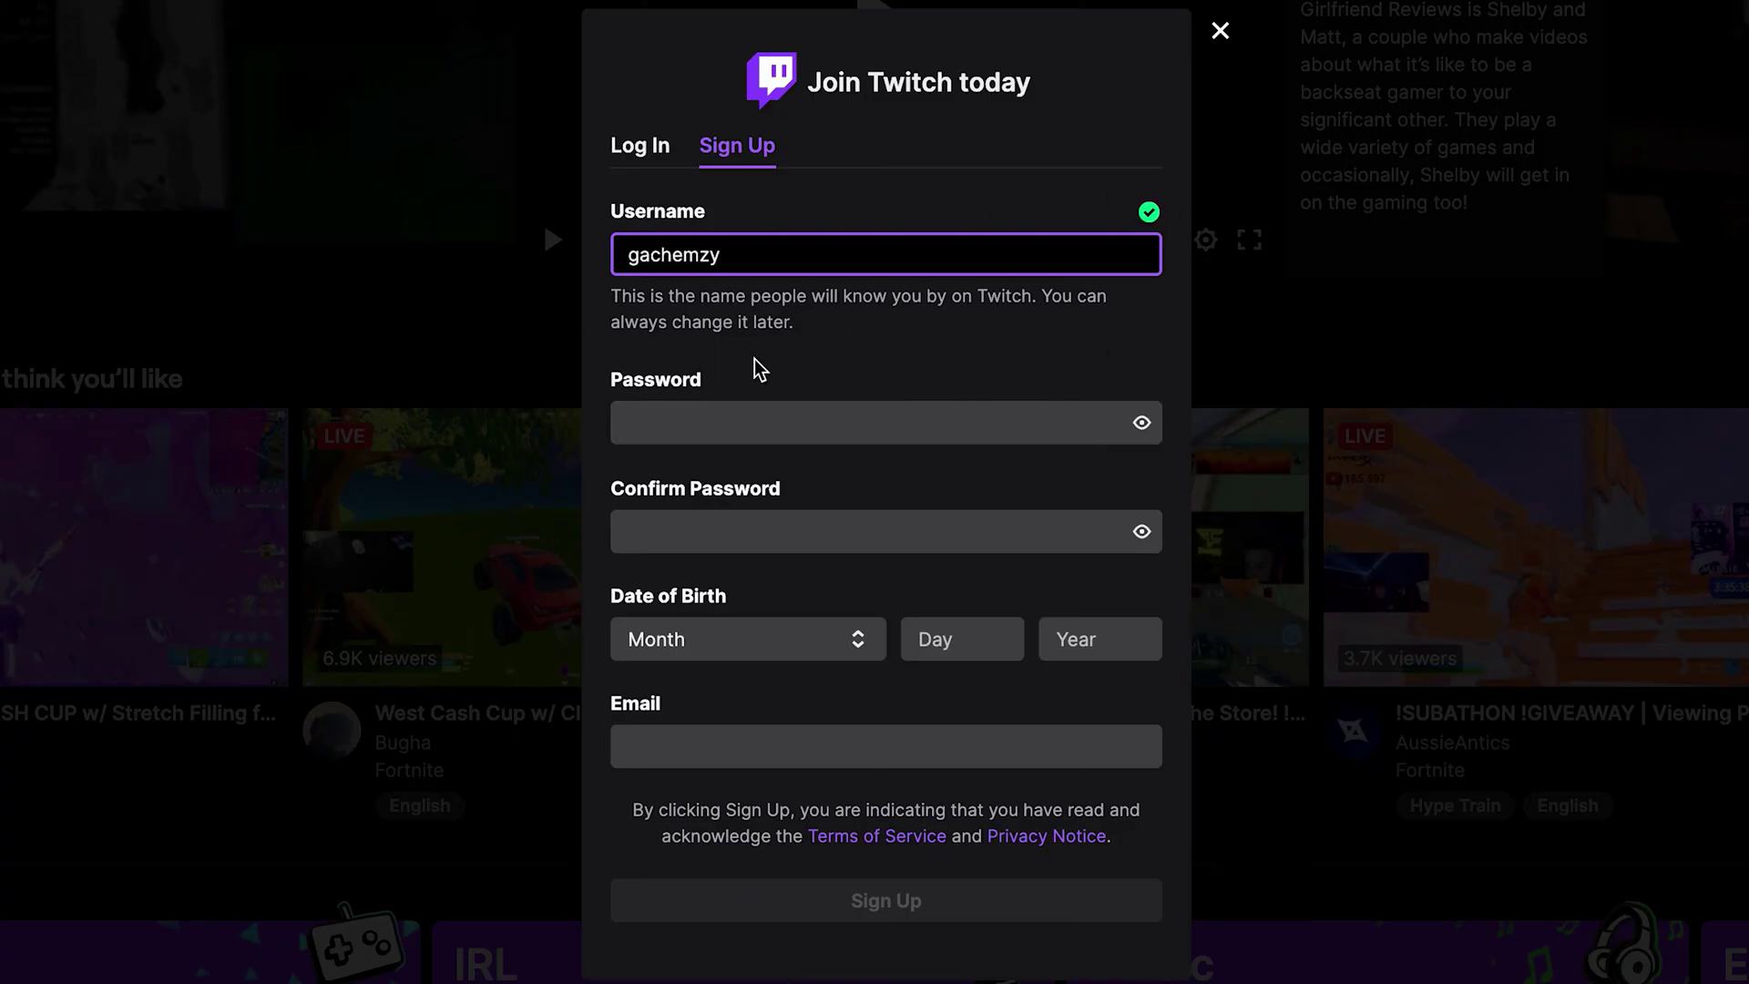
click(726, 413)
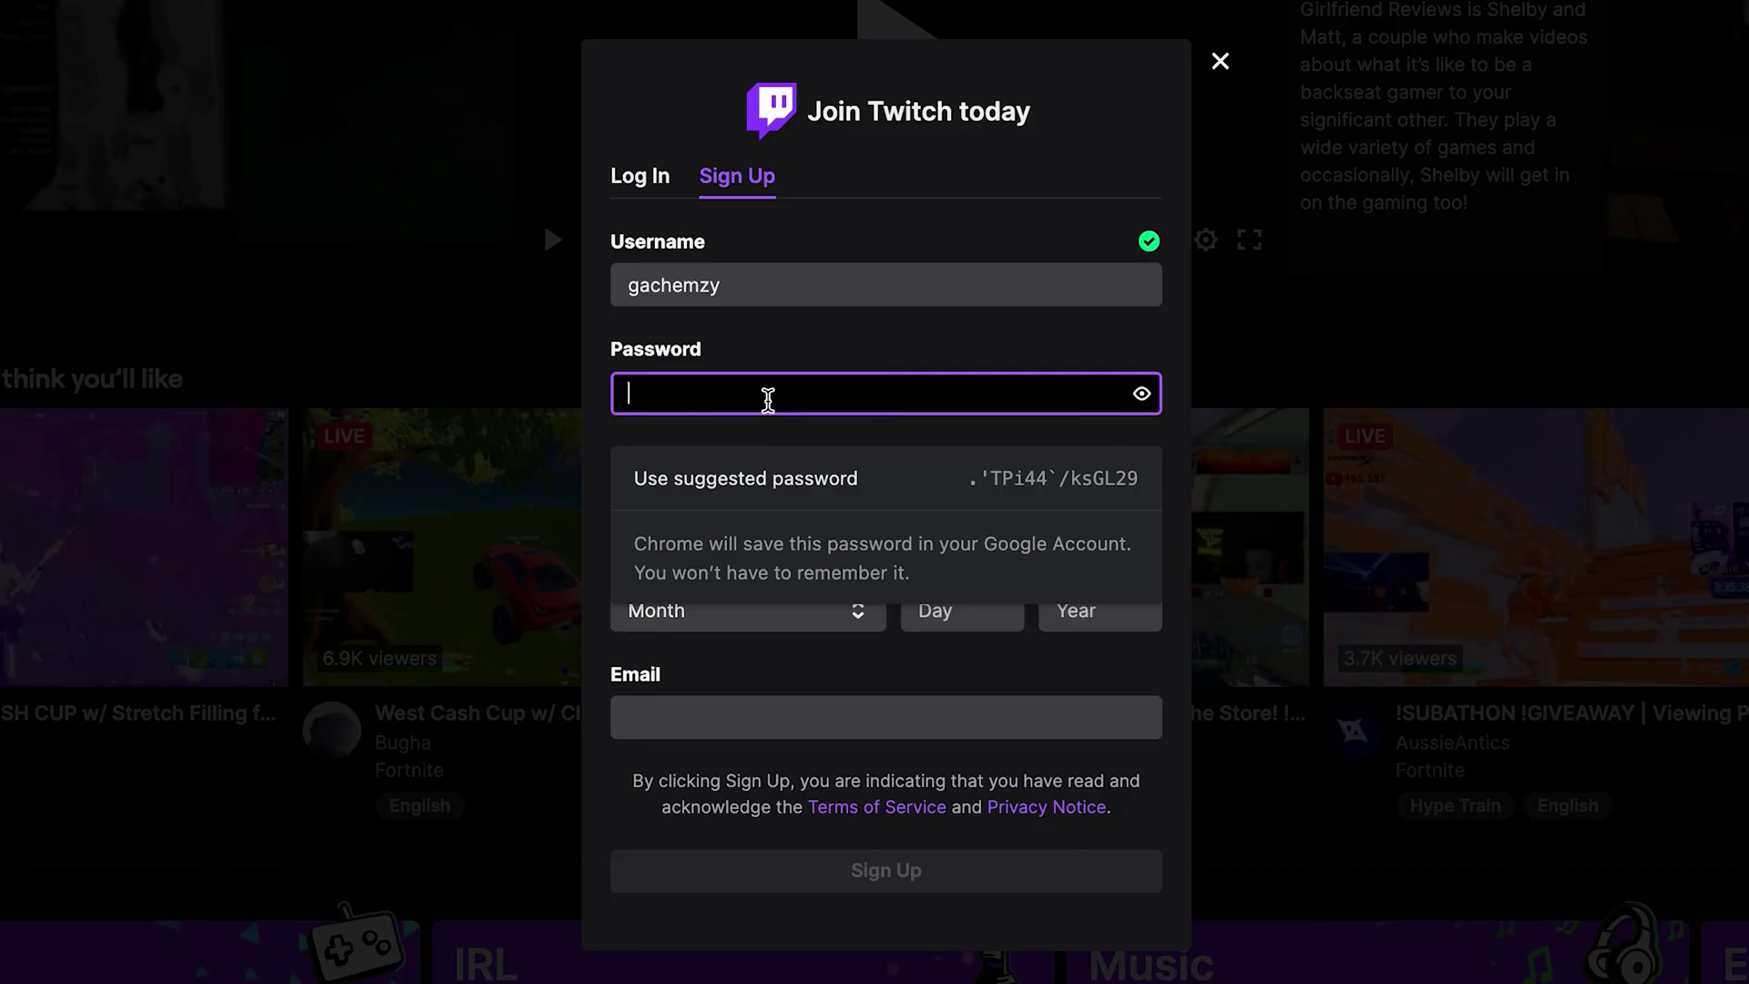
Accept Chrome's suggested strong password and repeat it in Confirm Password.
click(768, 478)
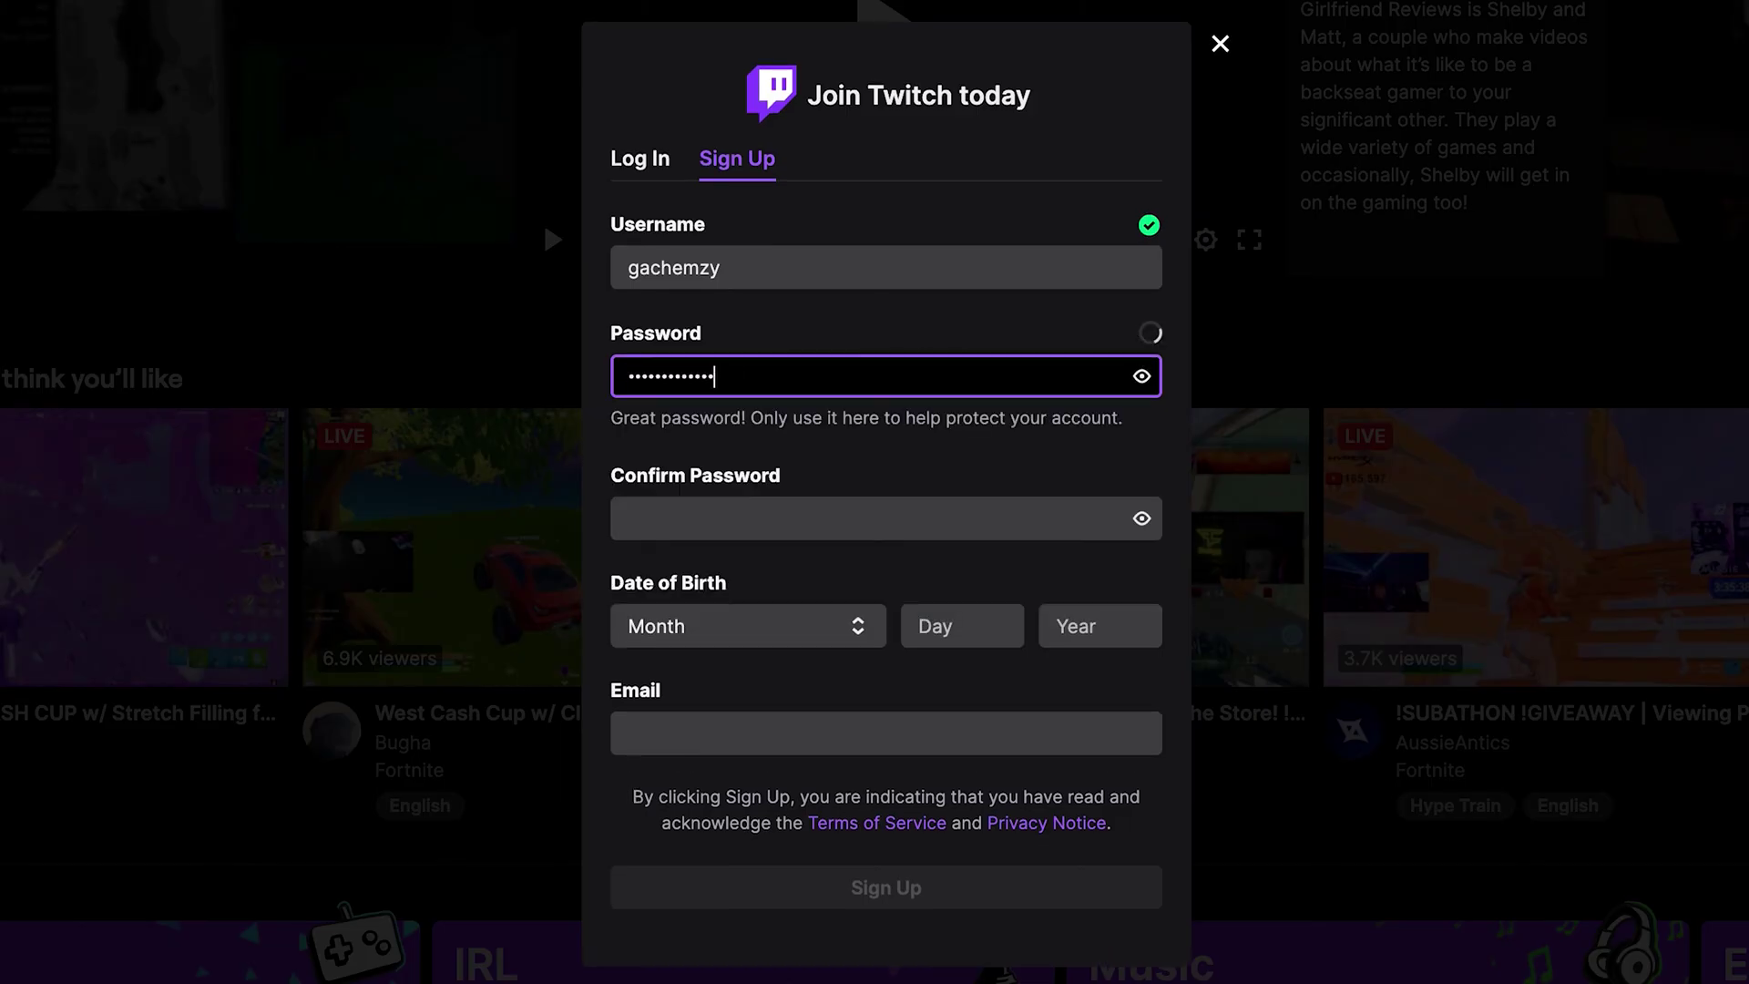
click(715, 519)
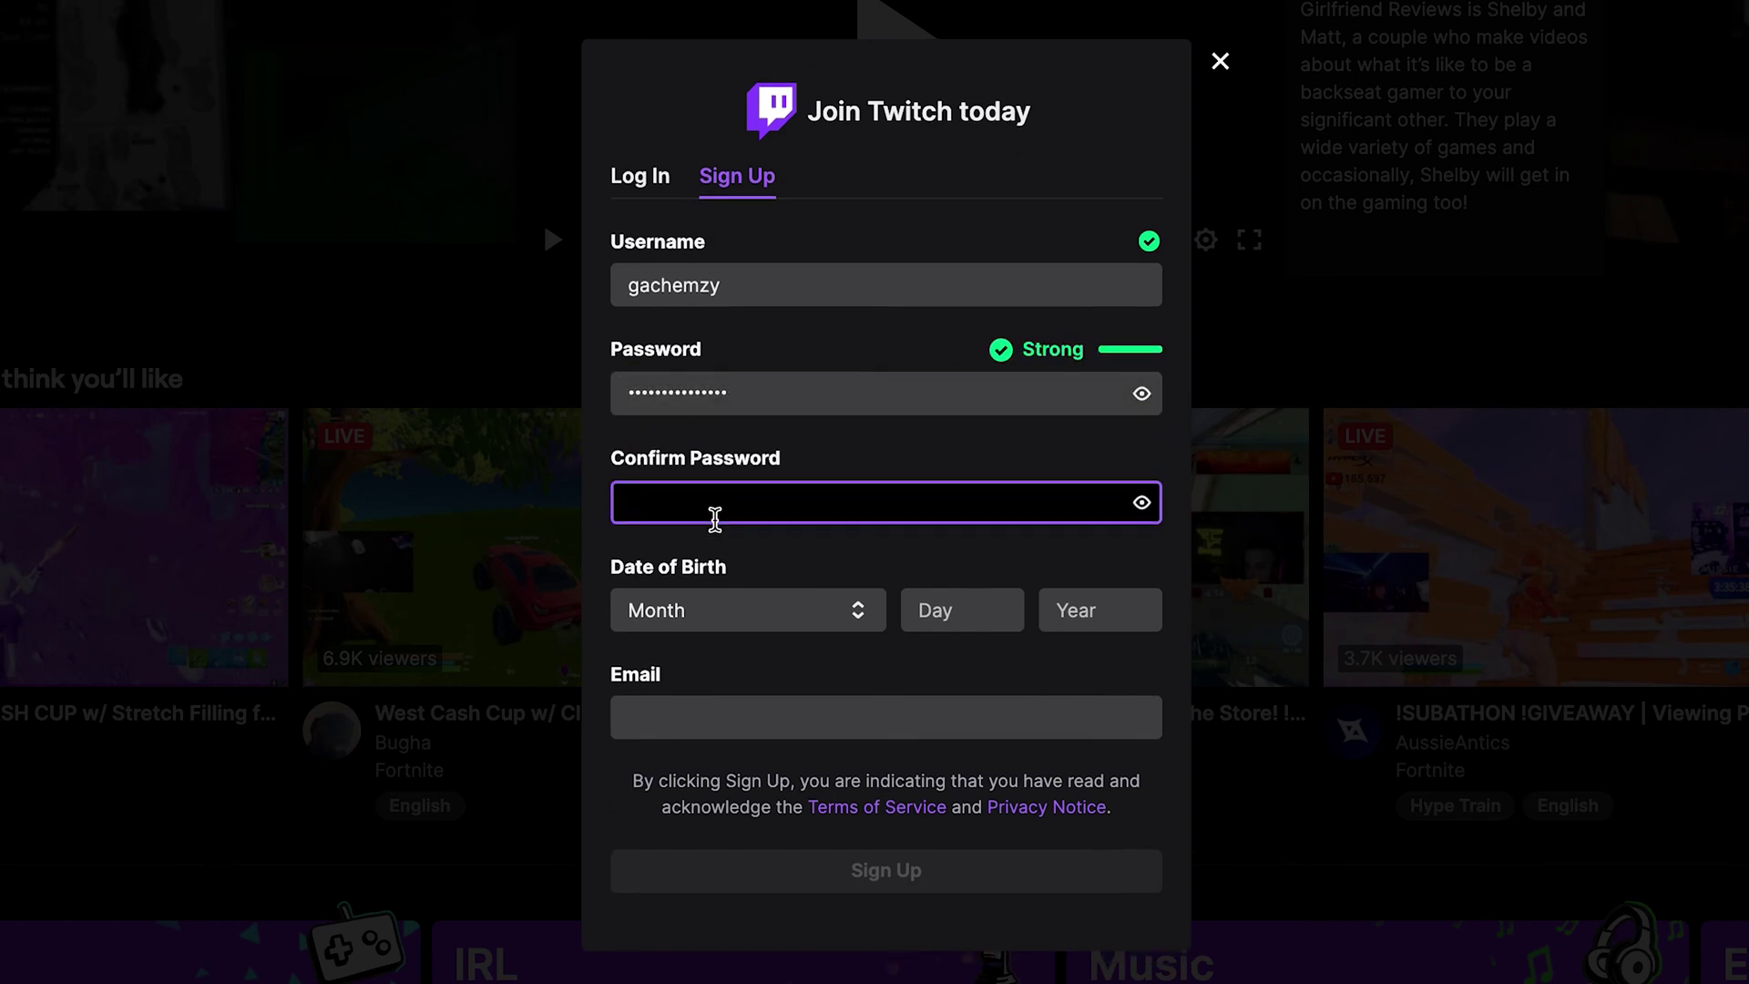
text(•••••••••••••••)
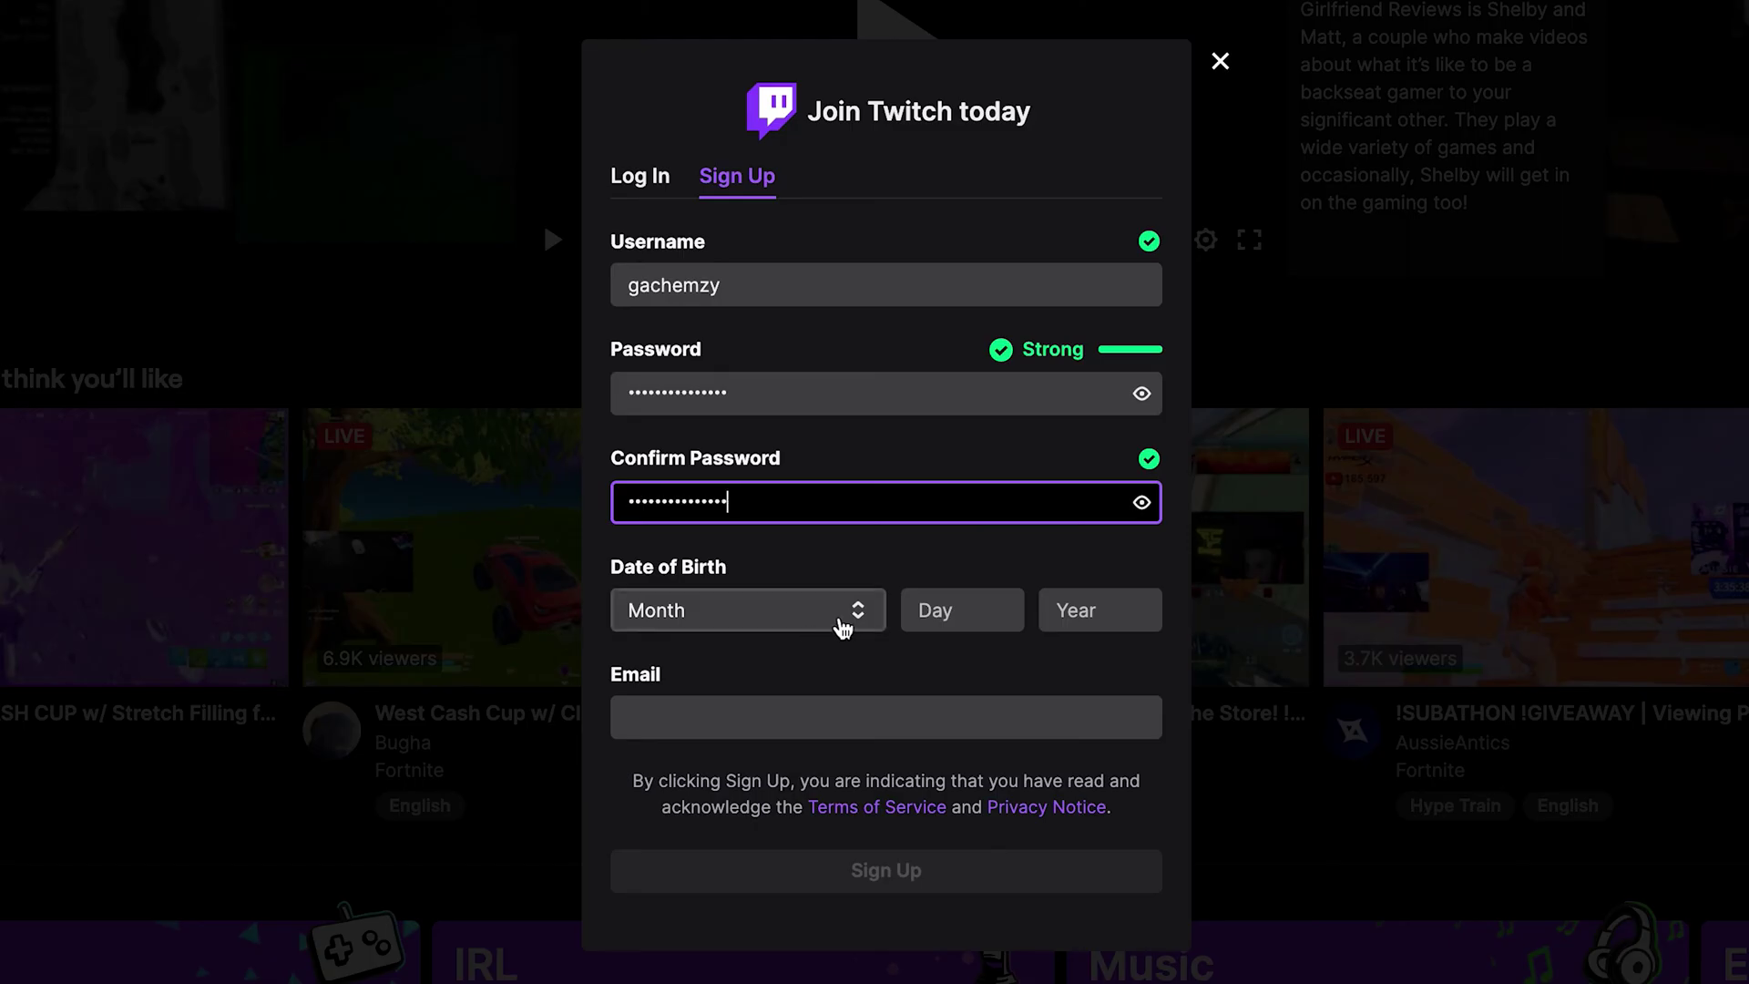
Set the birth date to April 5, 2000.
click(842, 627)
click(683, 734)
click(929, 620)
text(5)
click(1061, 614)
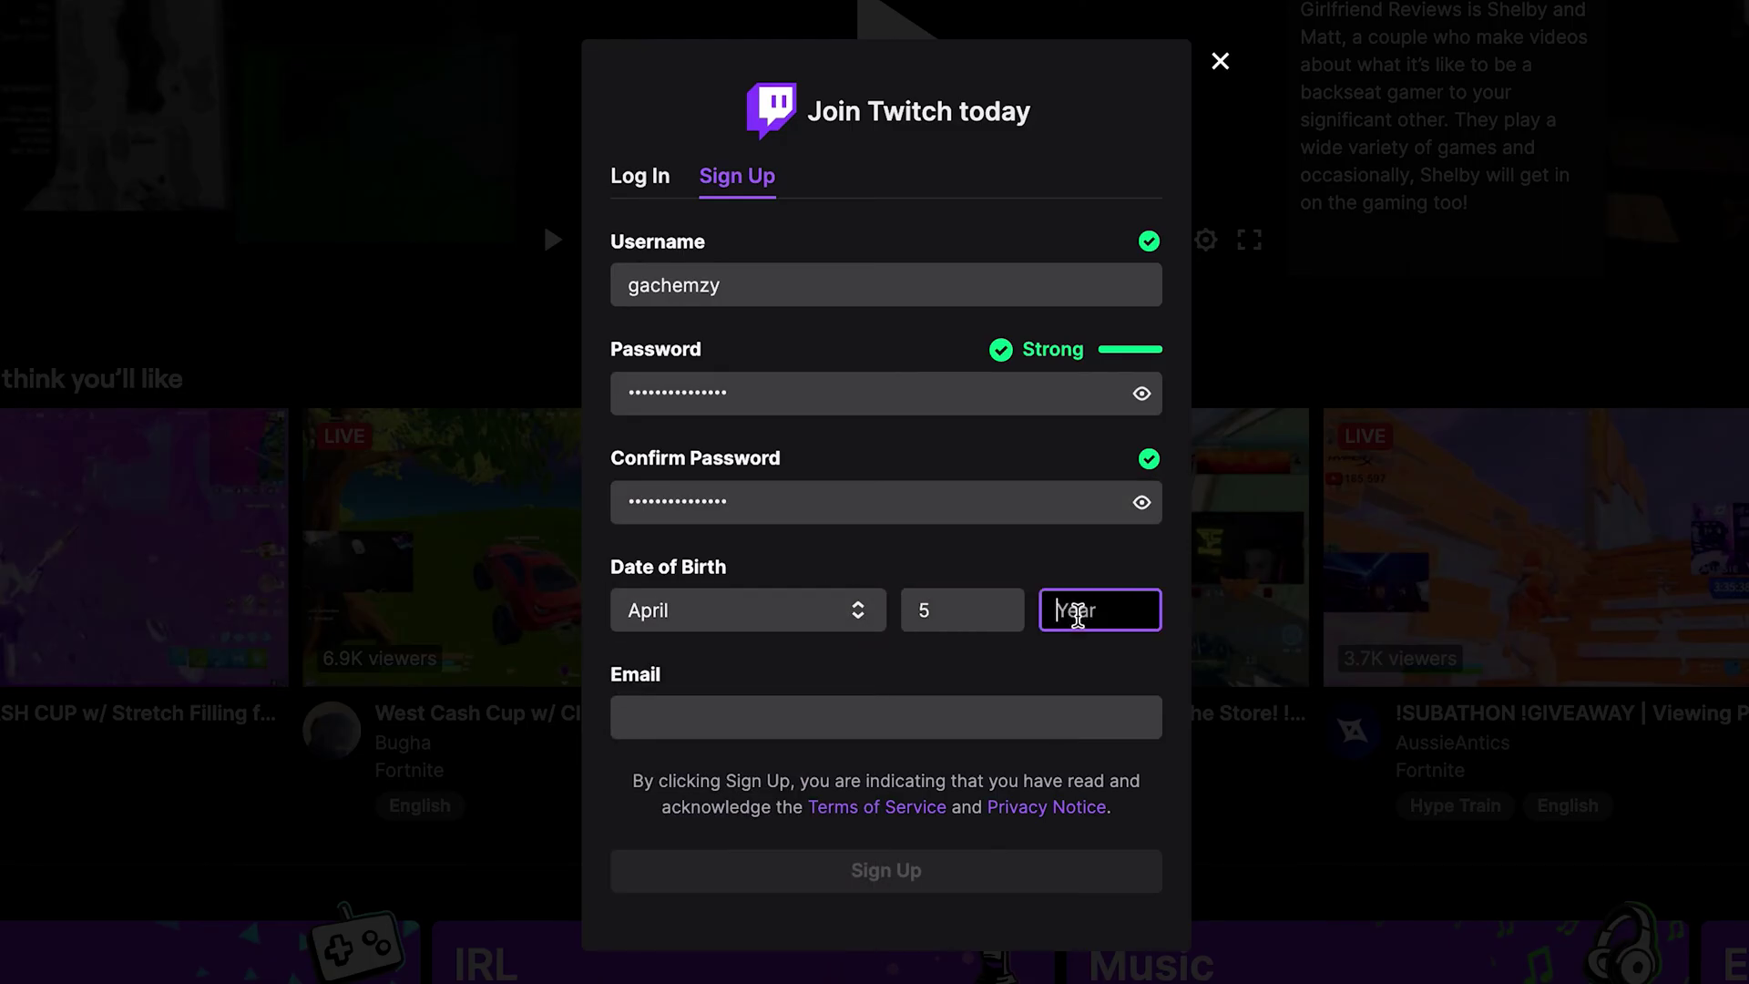
text(2000)
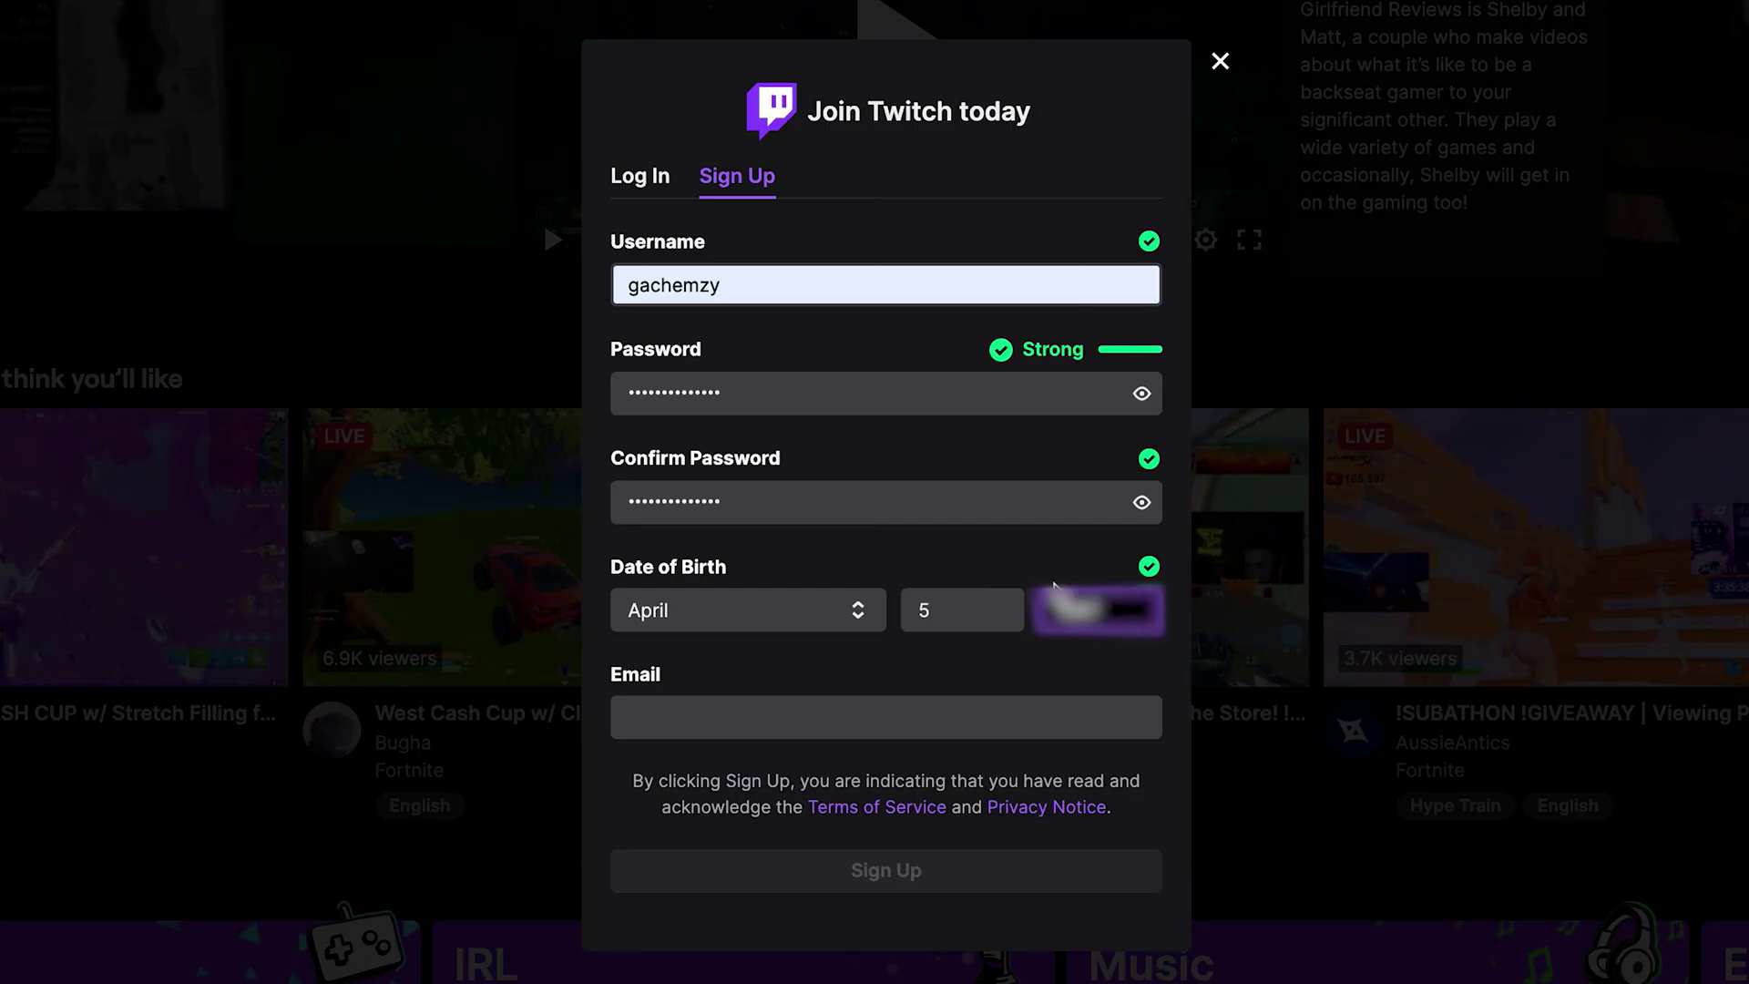
Fill the email from the saved autofill suggestion and submit the sign-up form.
click(842, 709)
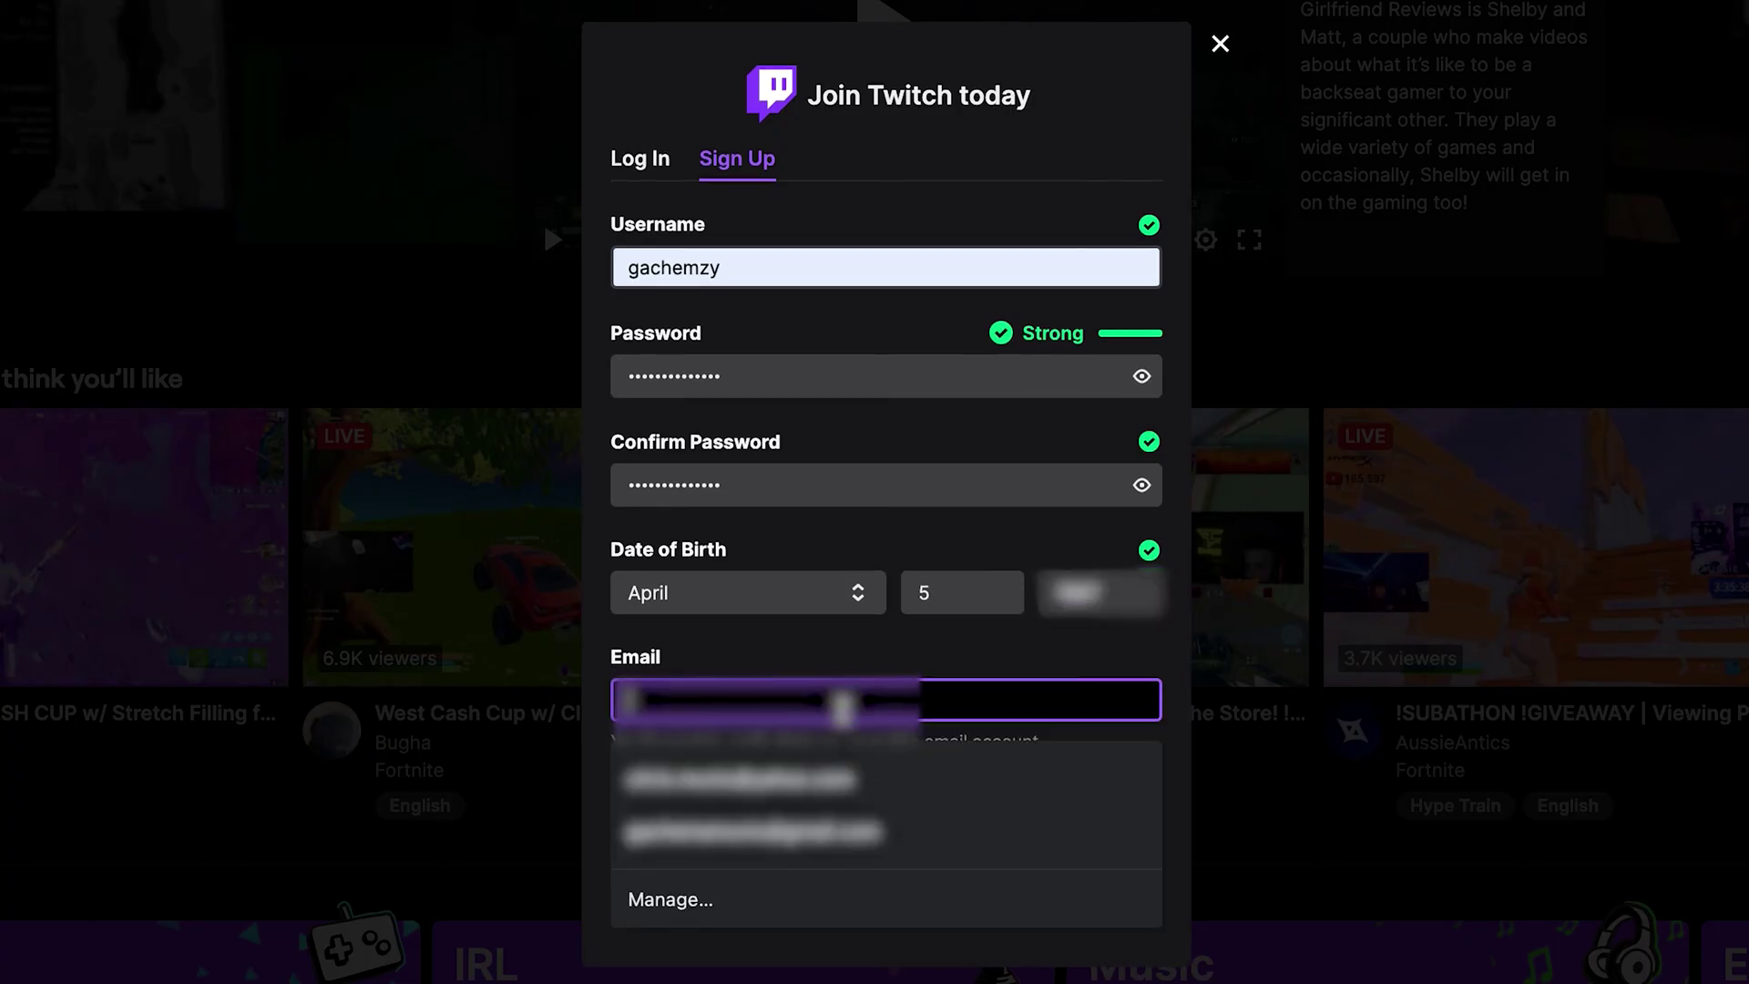
click(864, 785)
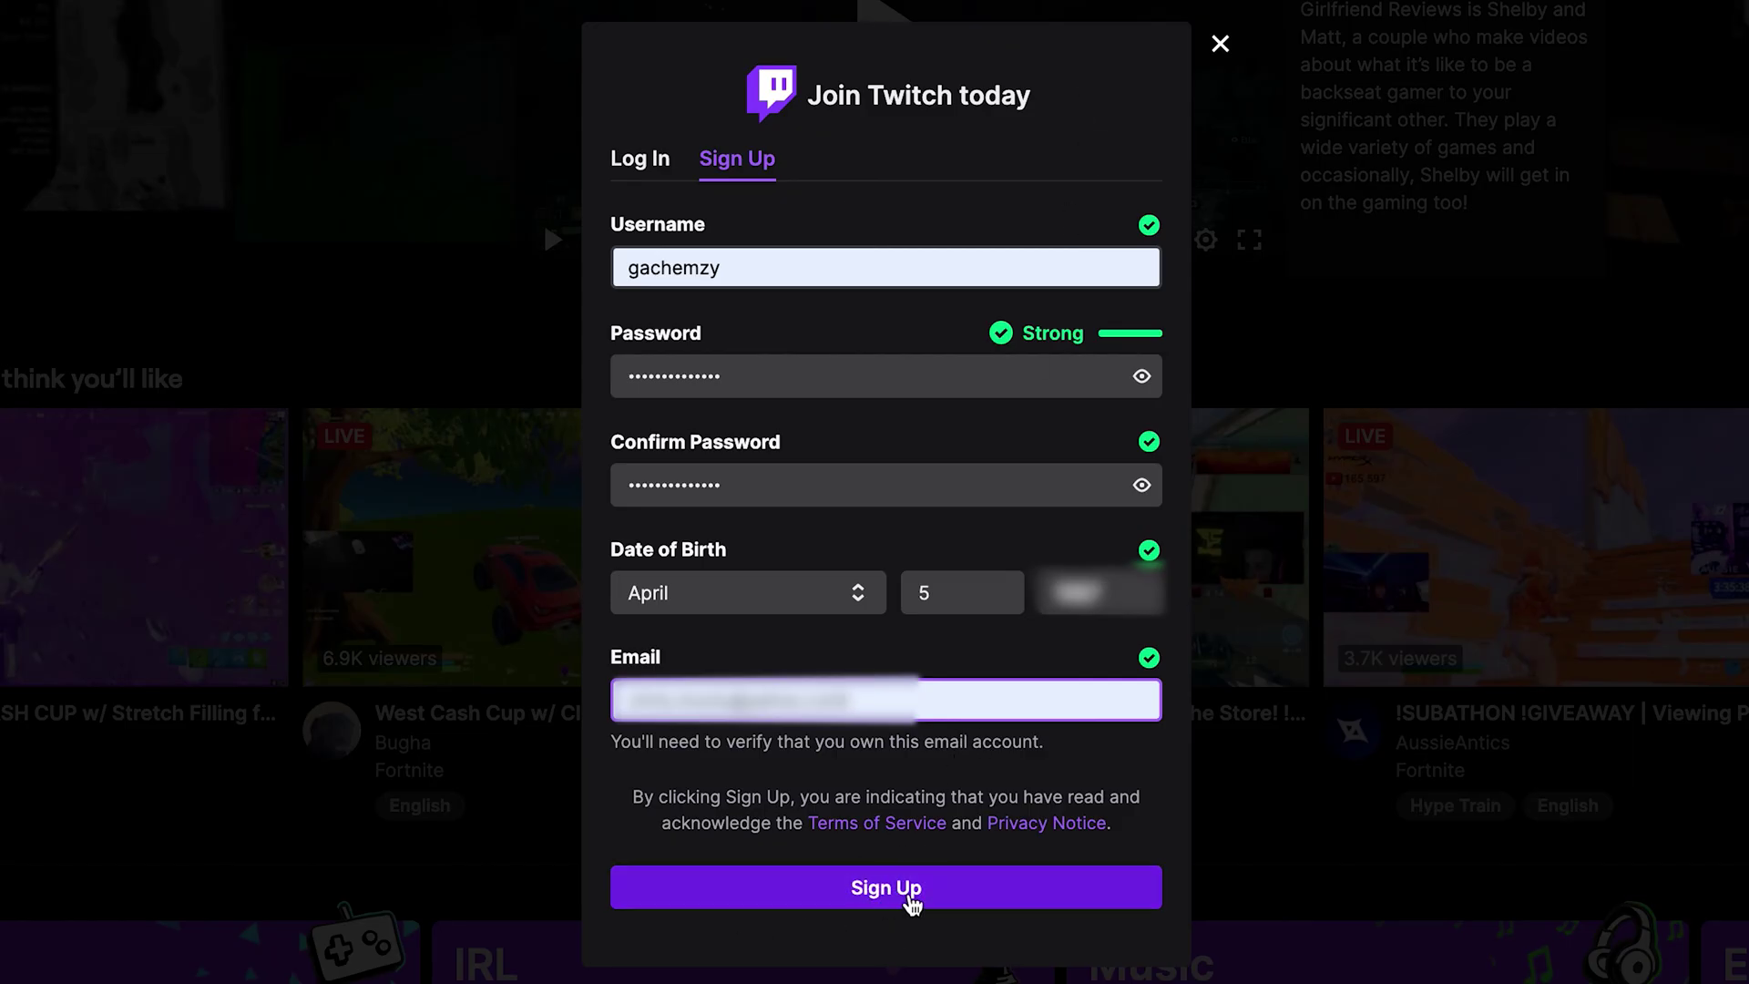
click(909, 892)
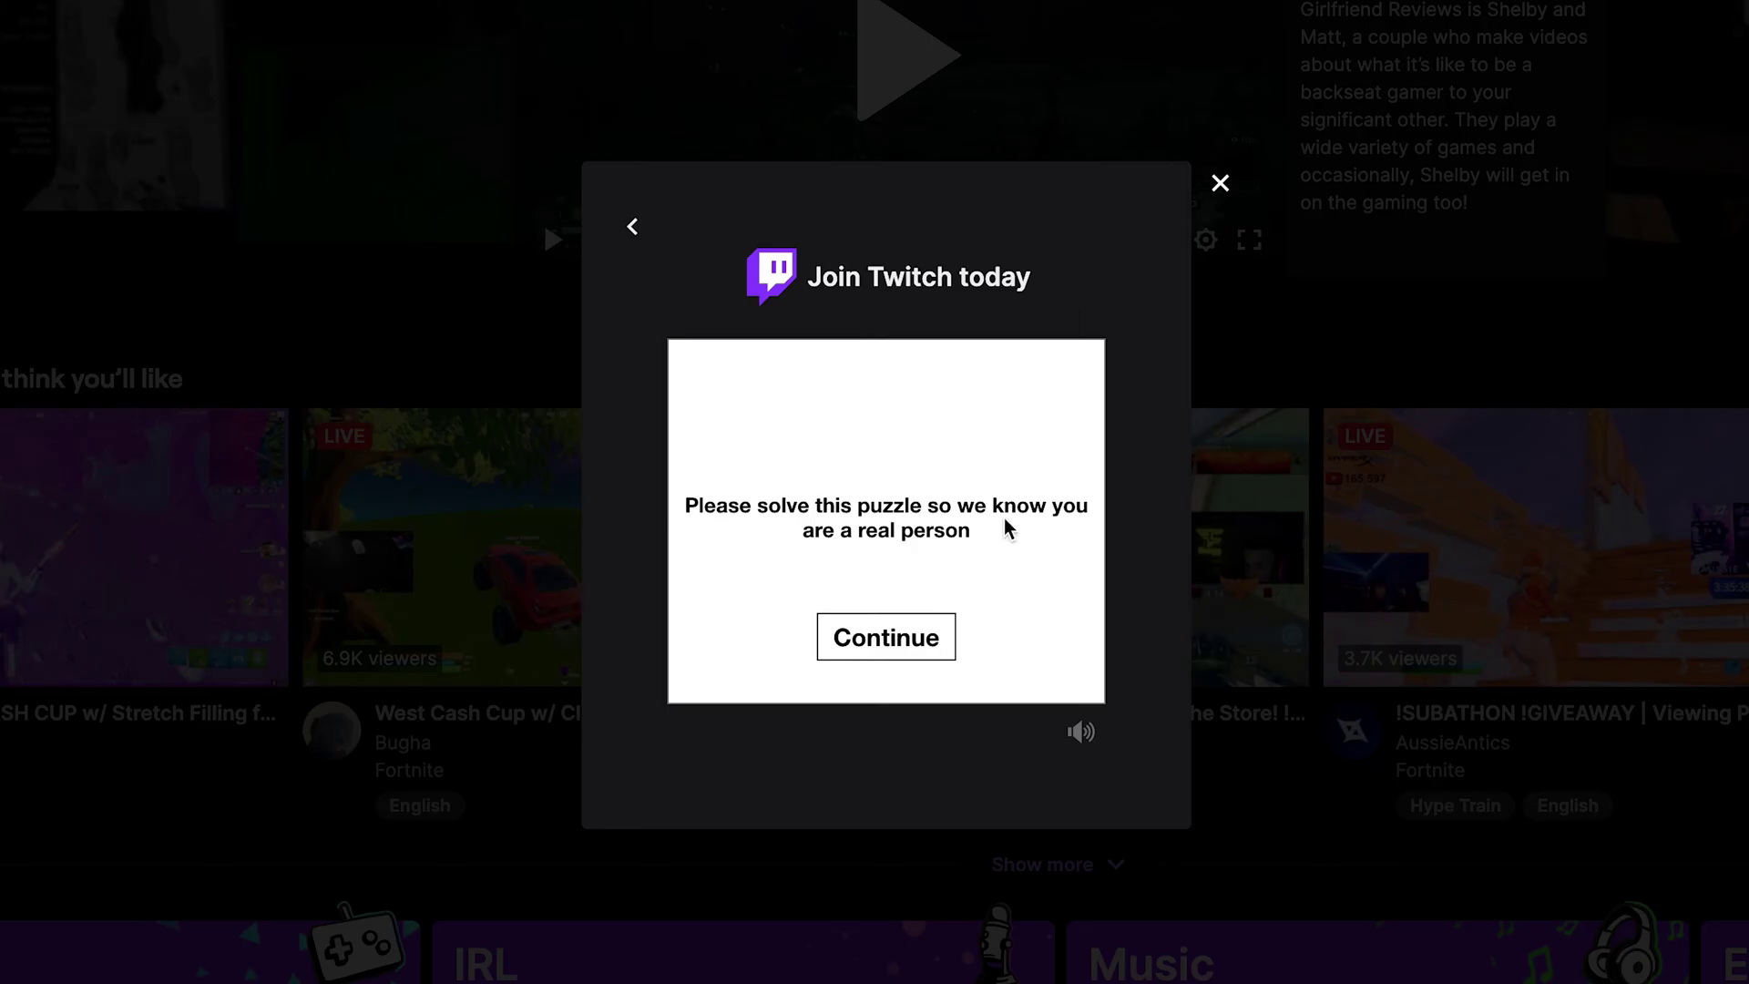
Start the real-person puzzle and pick the upright image in each of its rounds.
click(888, 642)
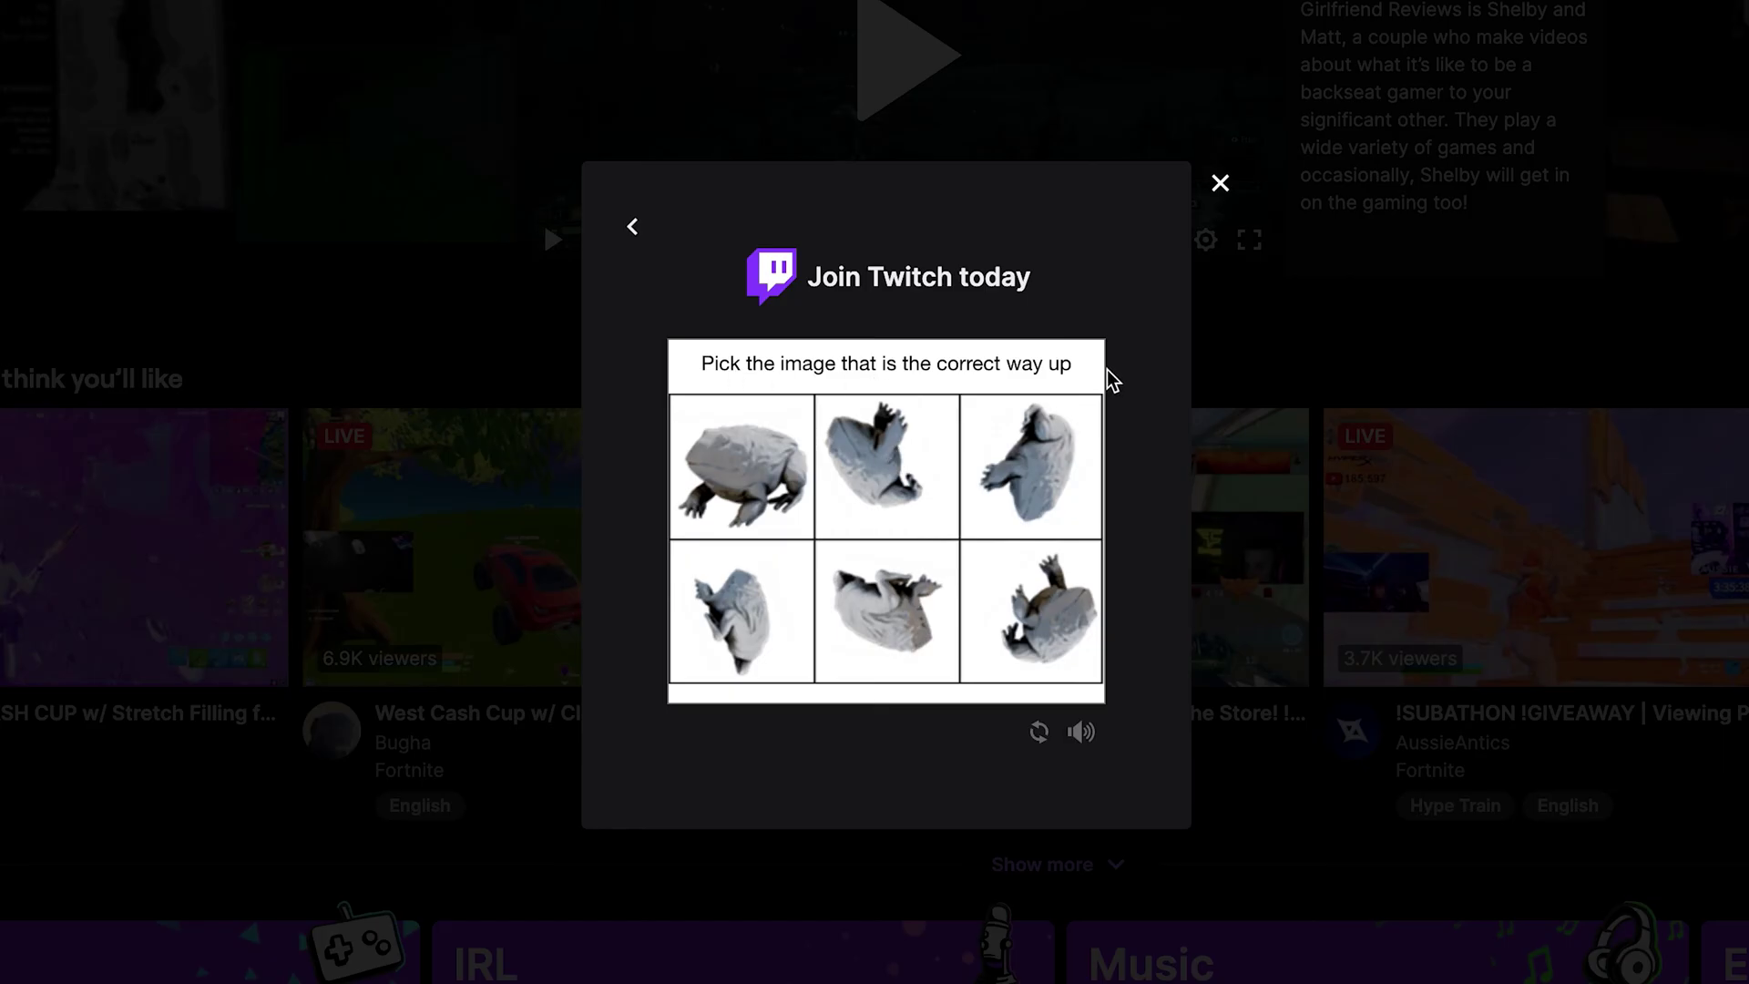
click(753, 494)
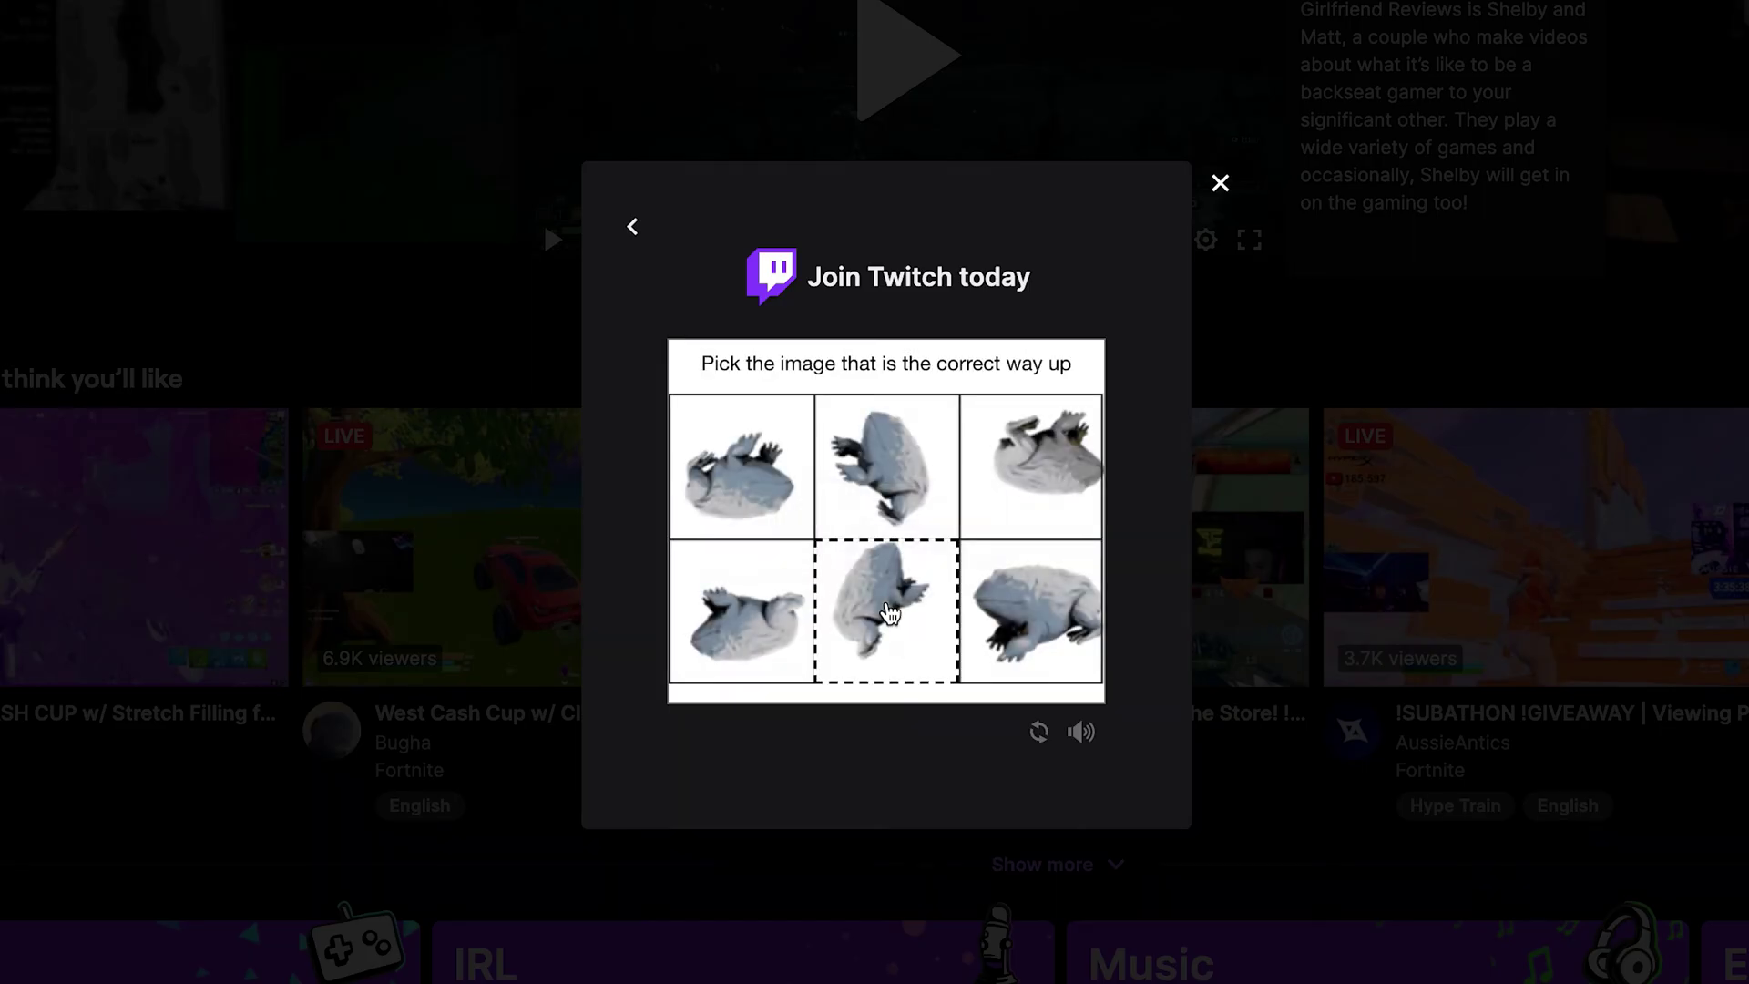
click(1007, 605)
click(734, 481)
click(734, 481)
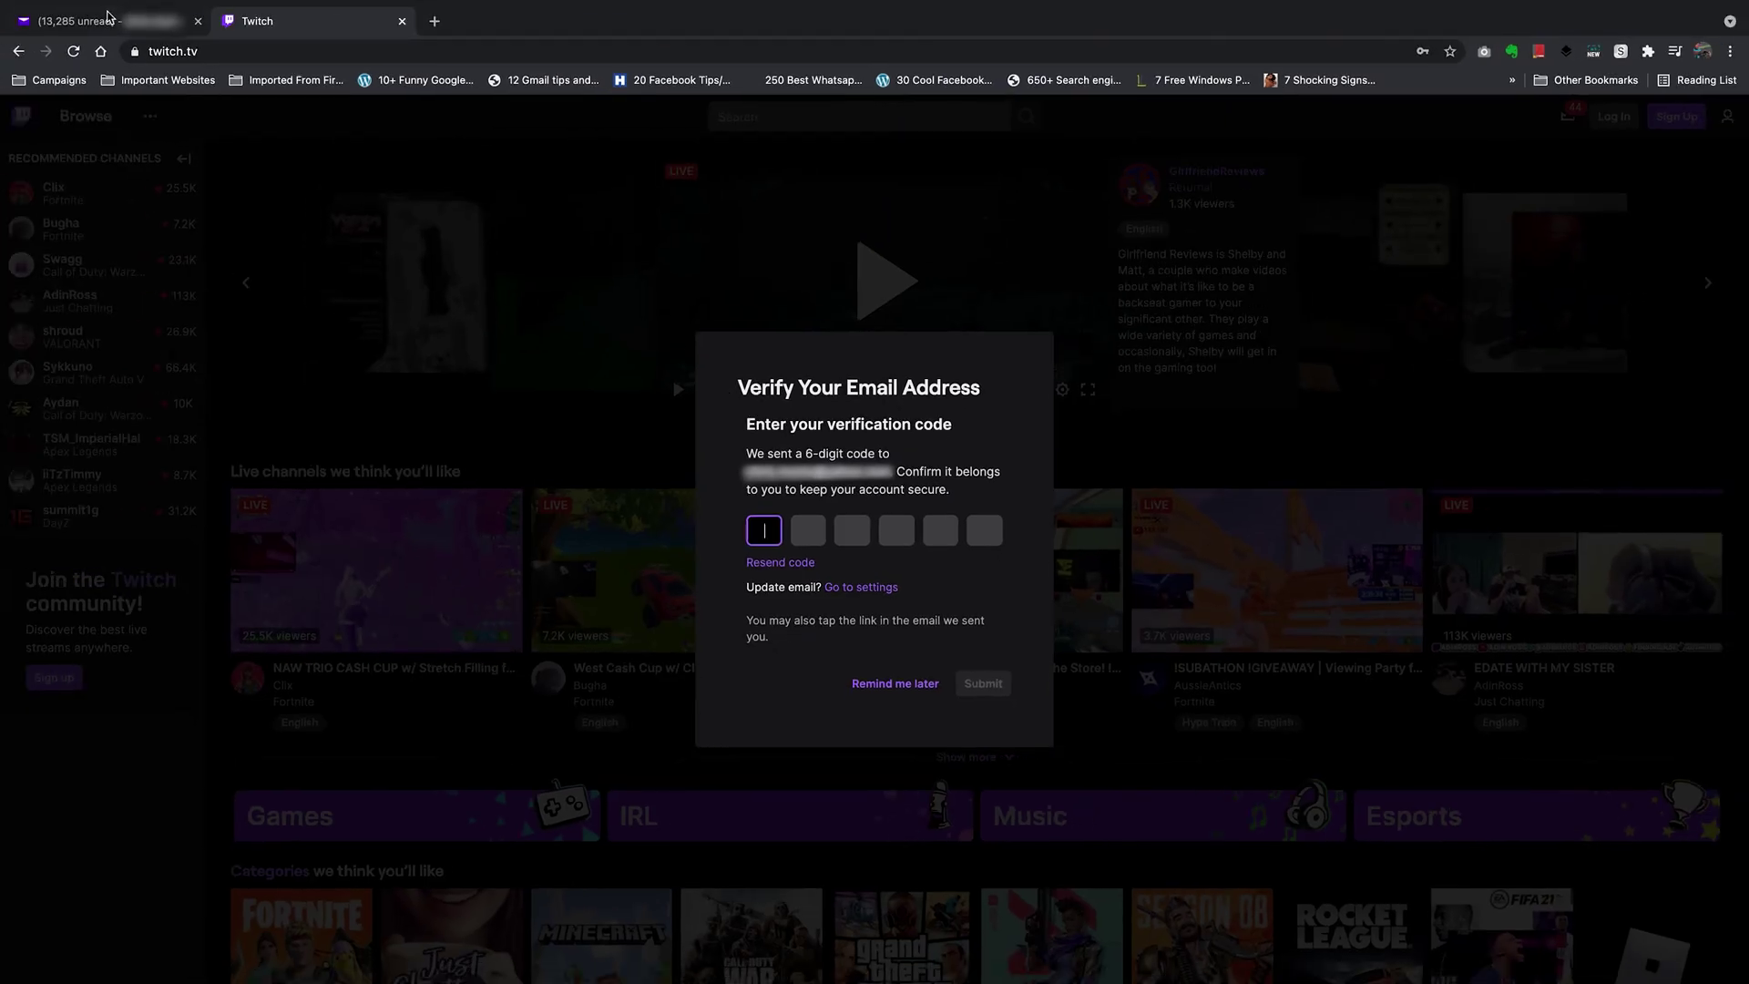
click(104, 21)
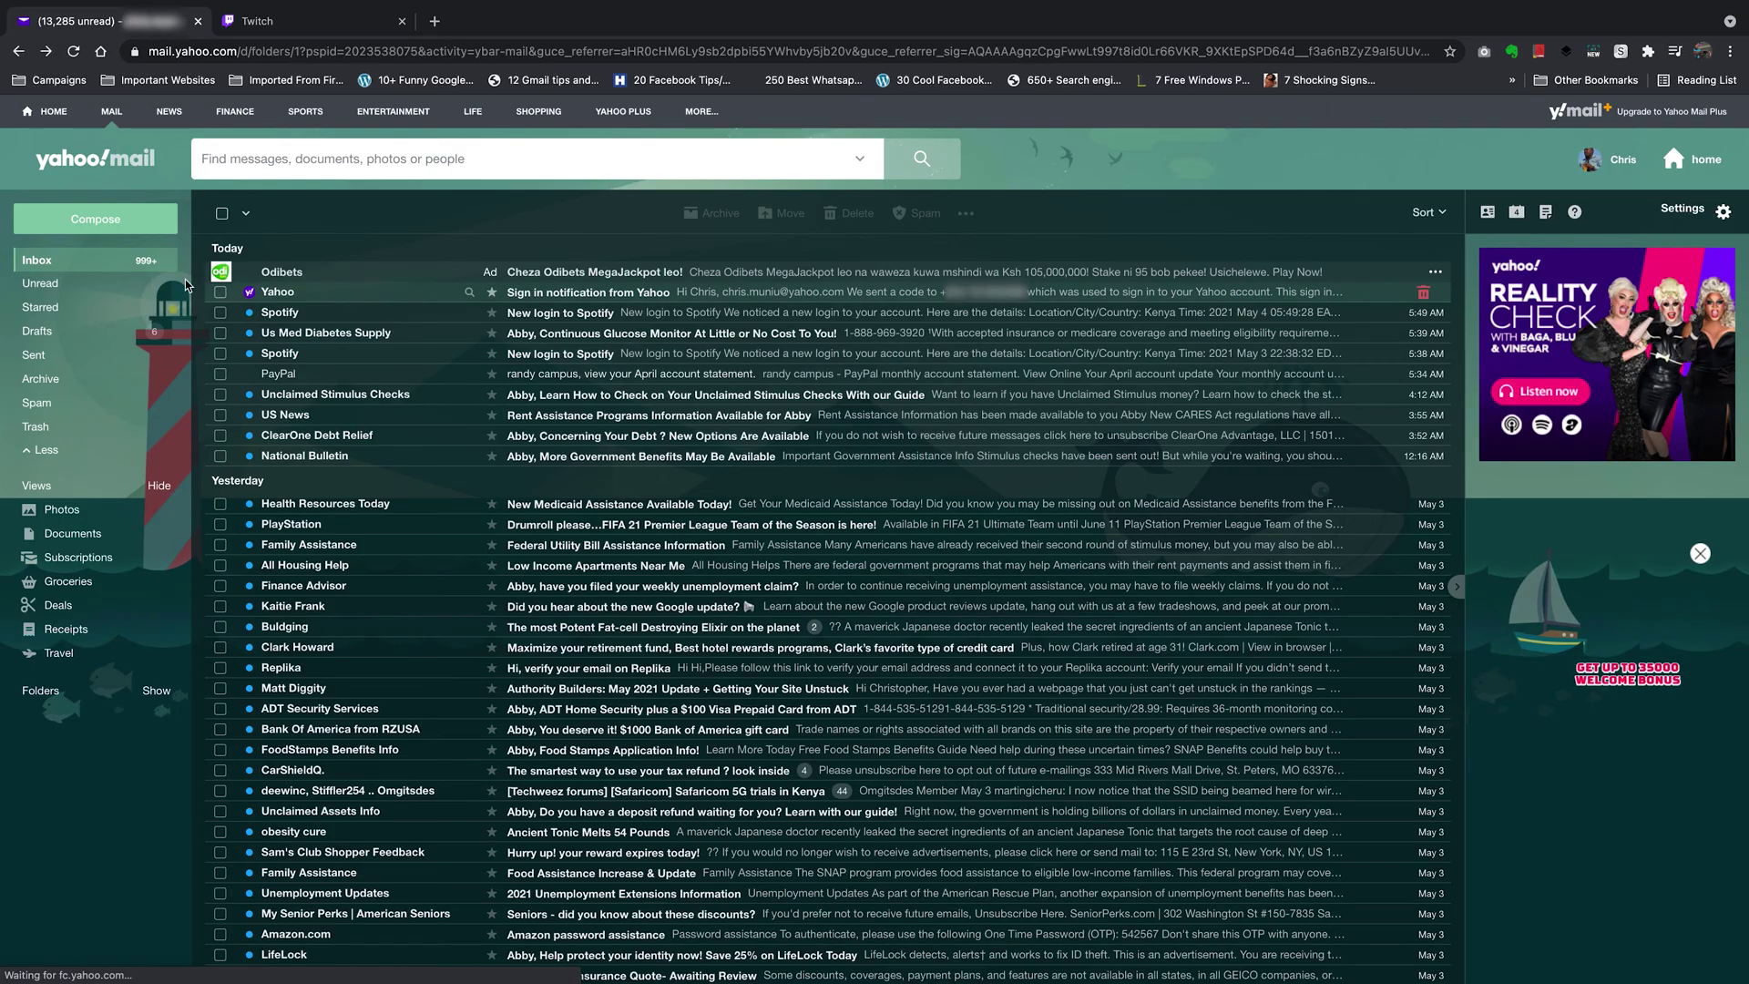
click(62, 265)
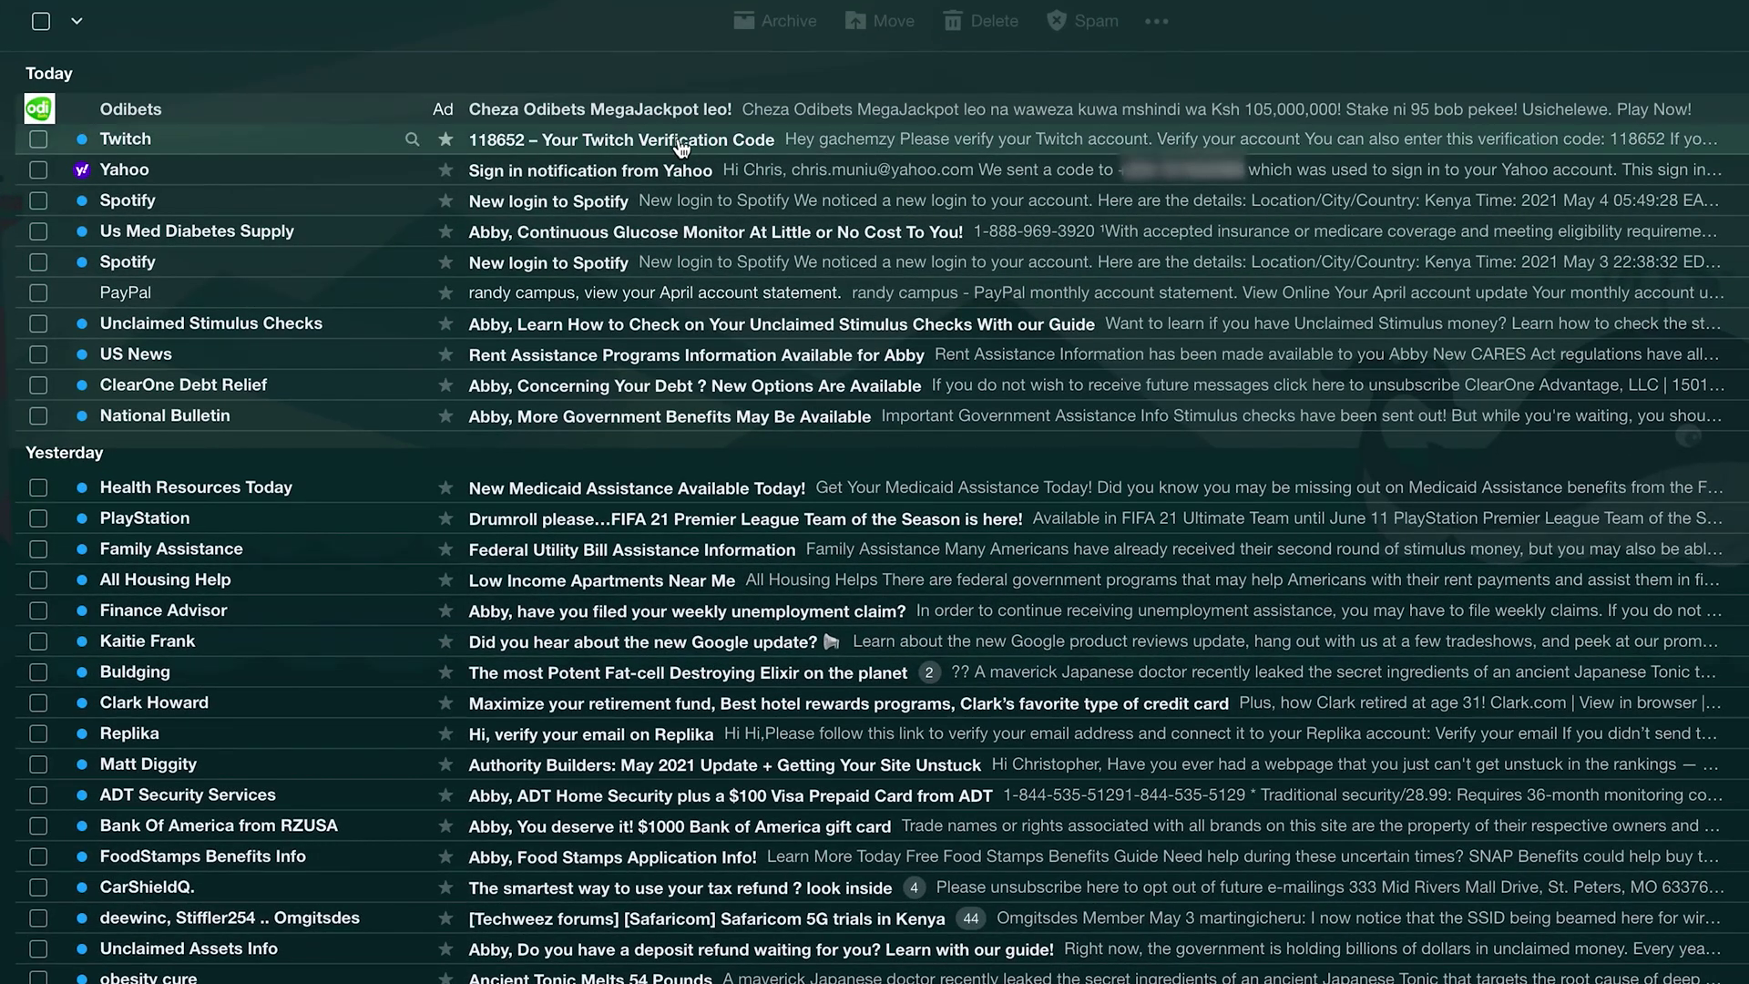
click(672, 144)
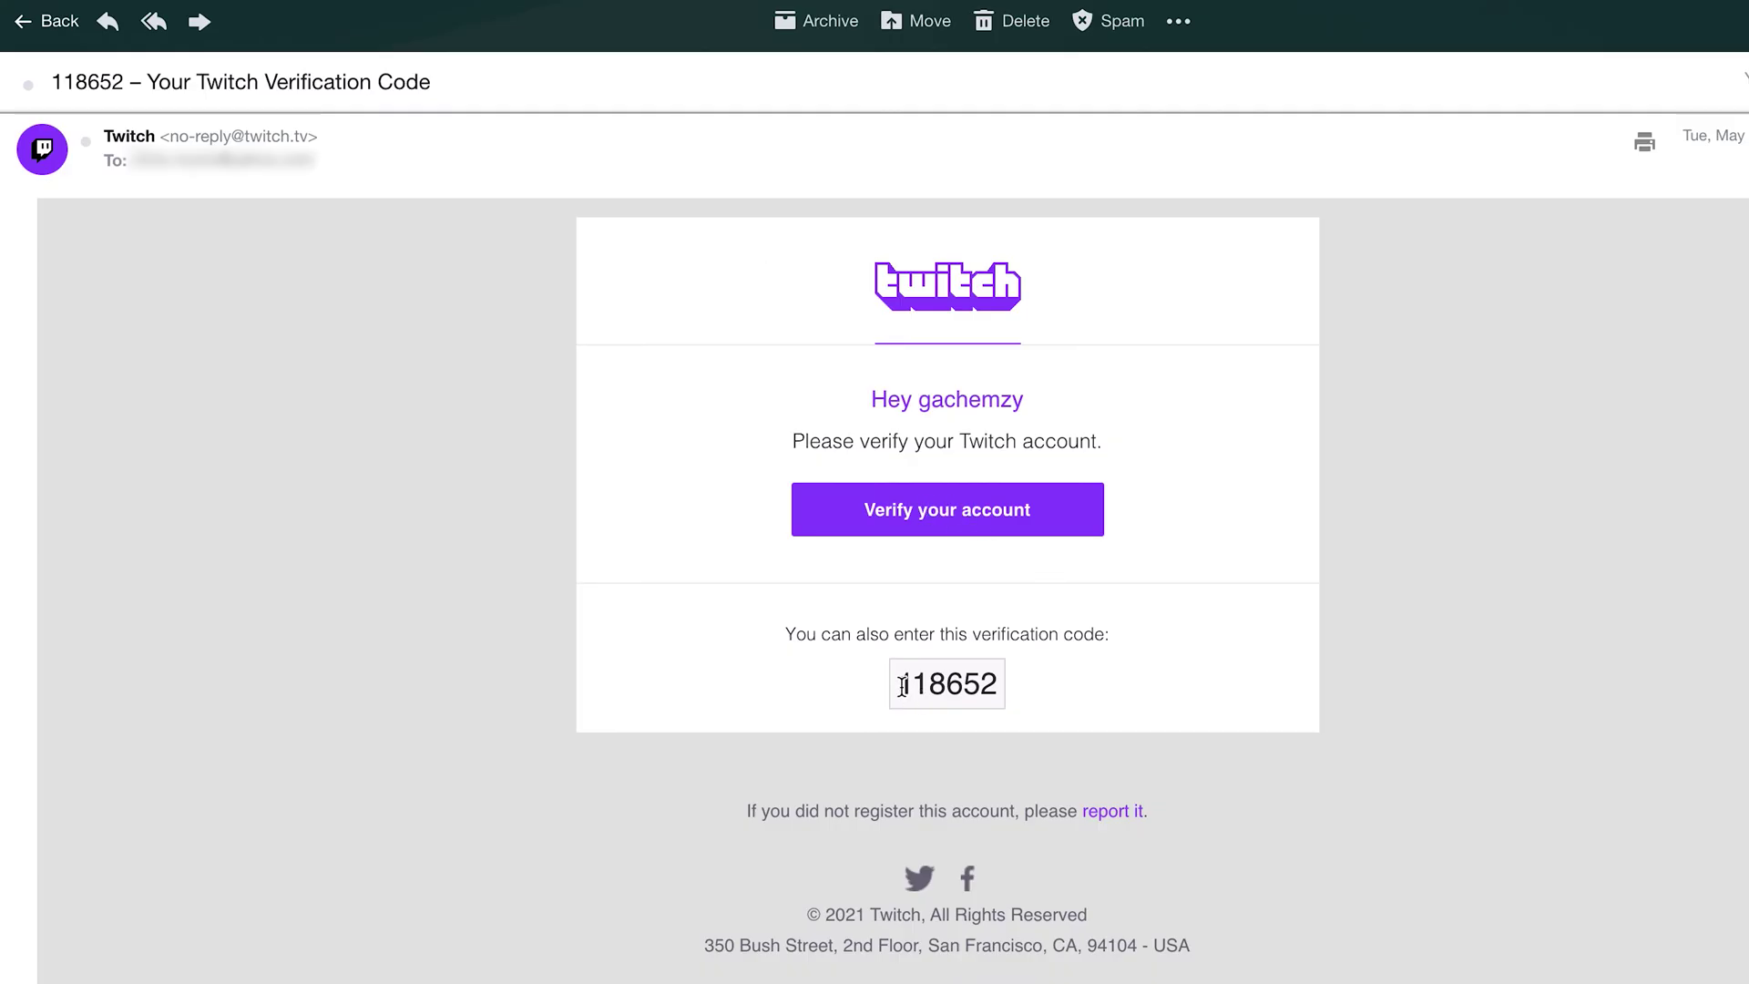
drag(902, 684, 995, 683)
right_click(965, 681)
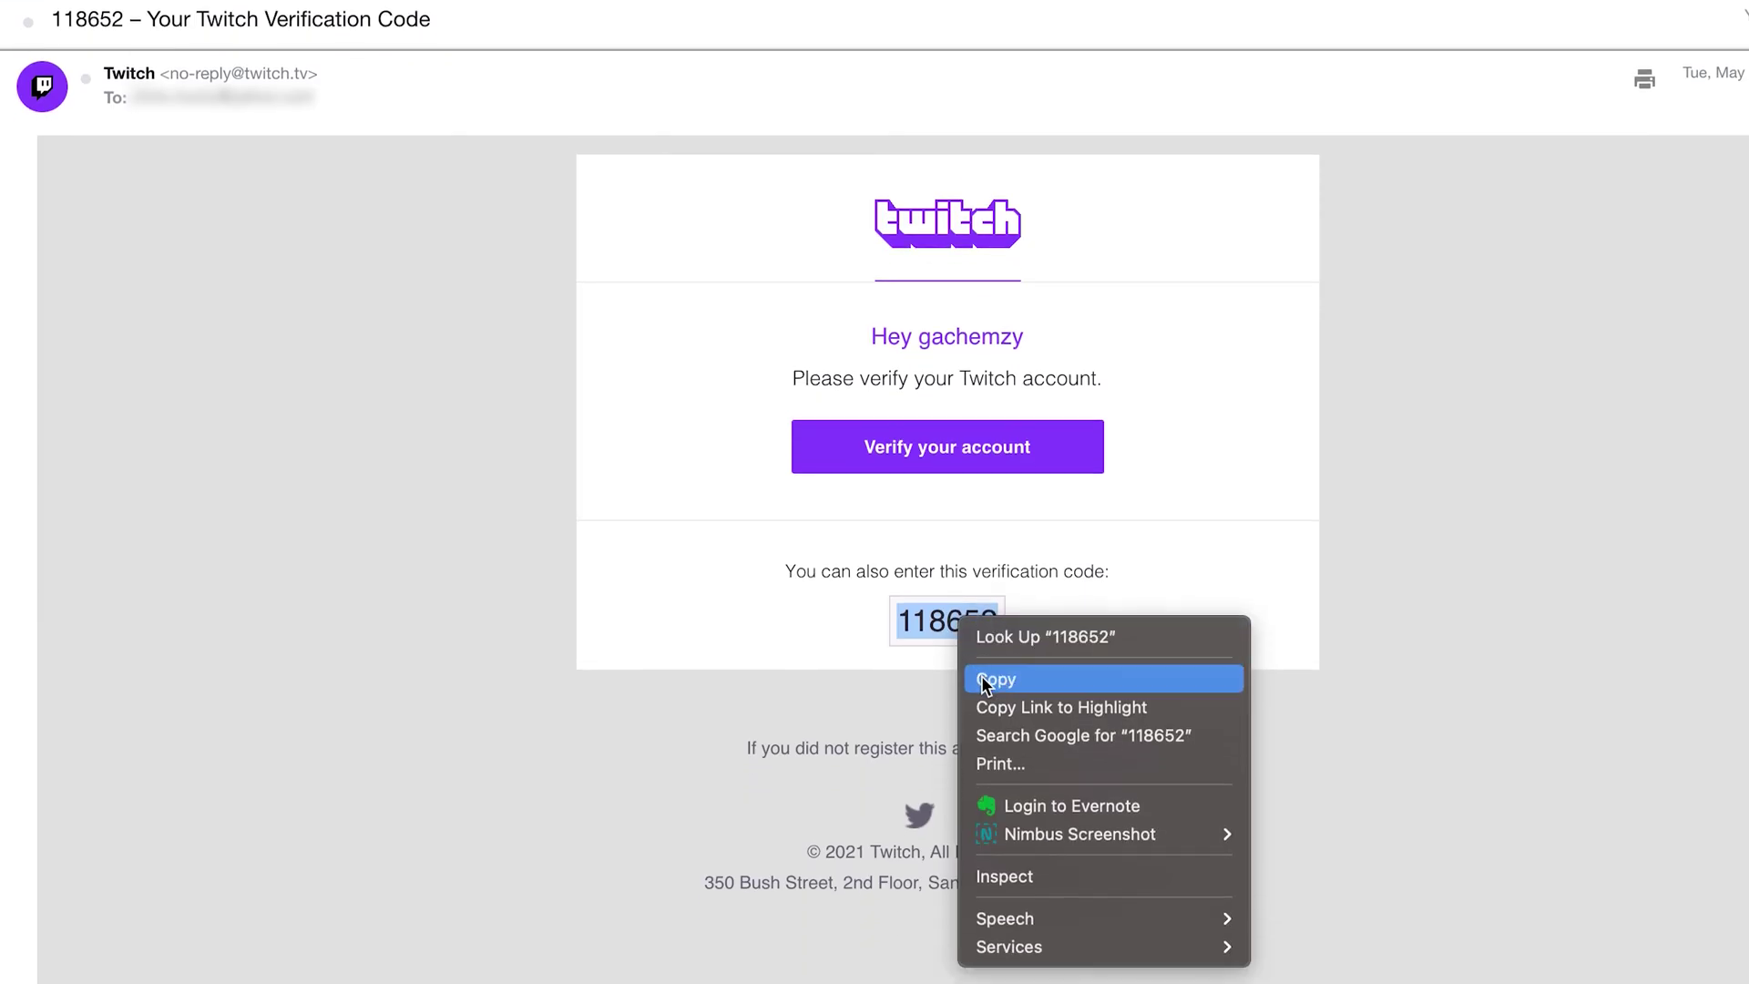
click(982, 678)
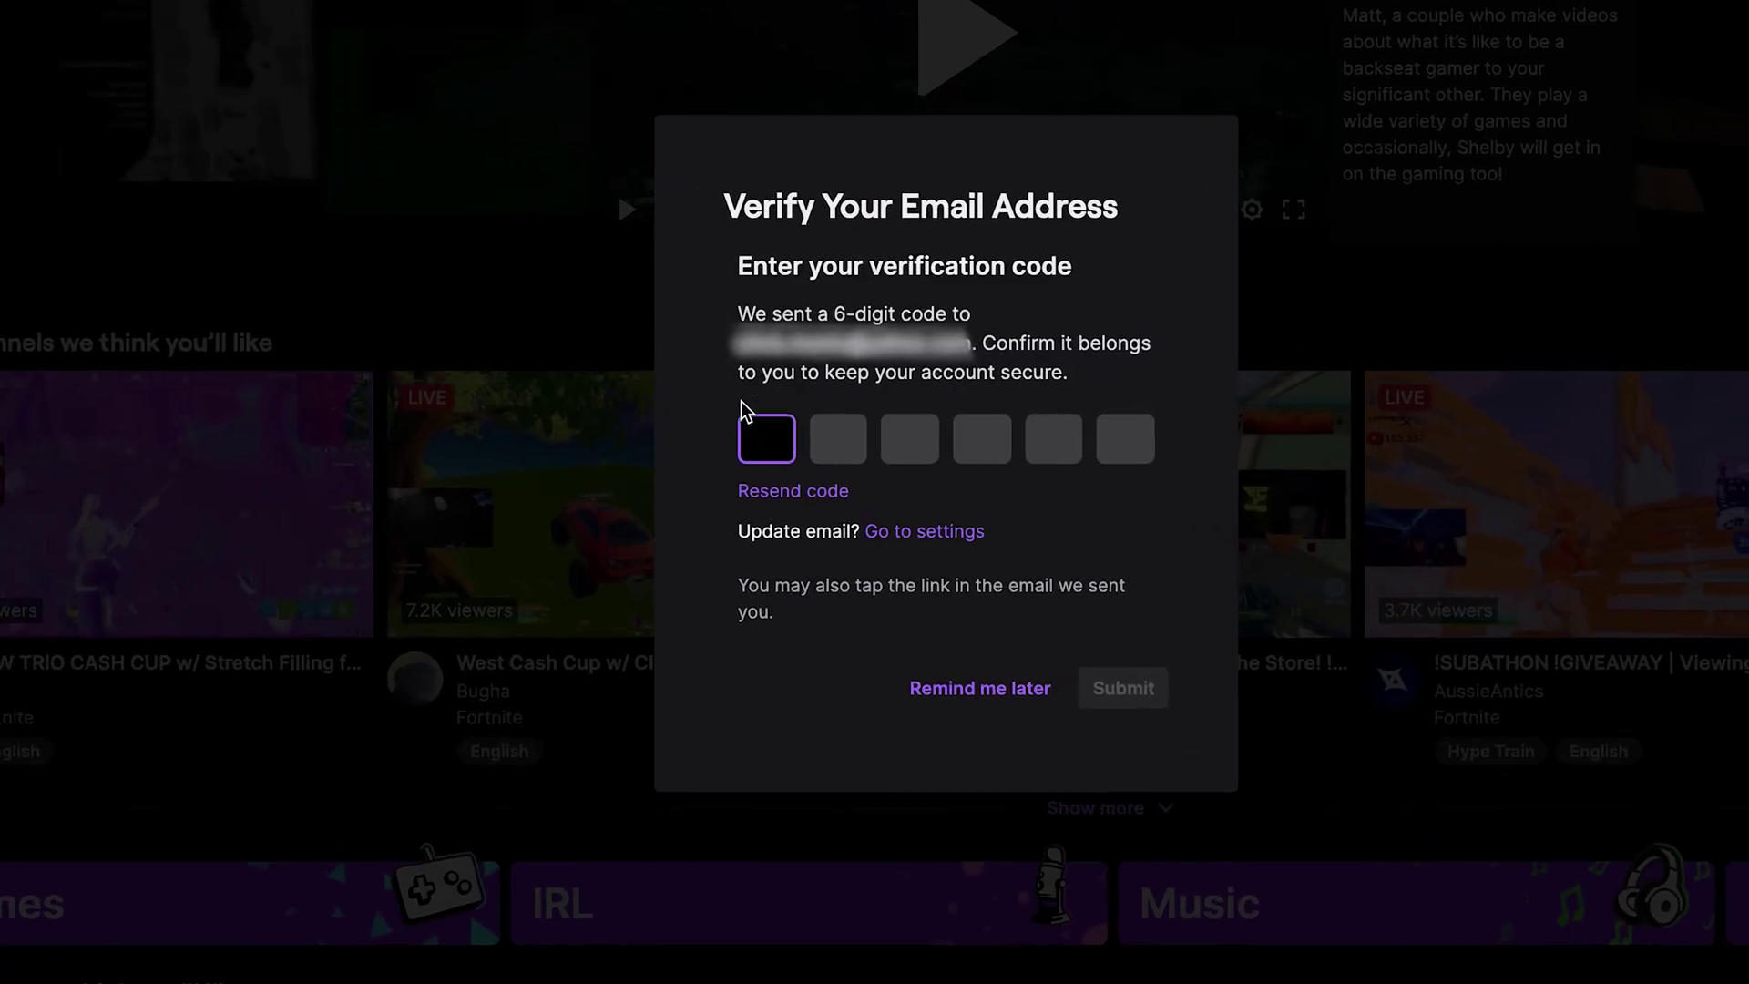
Paste the copied code into Twitch's verification boxes and continue past the welcome message.
right_click(781, 440)
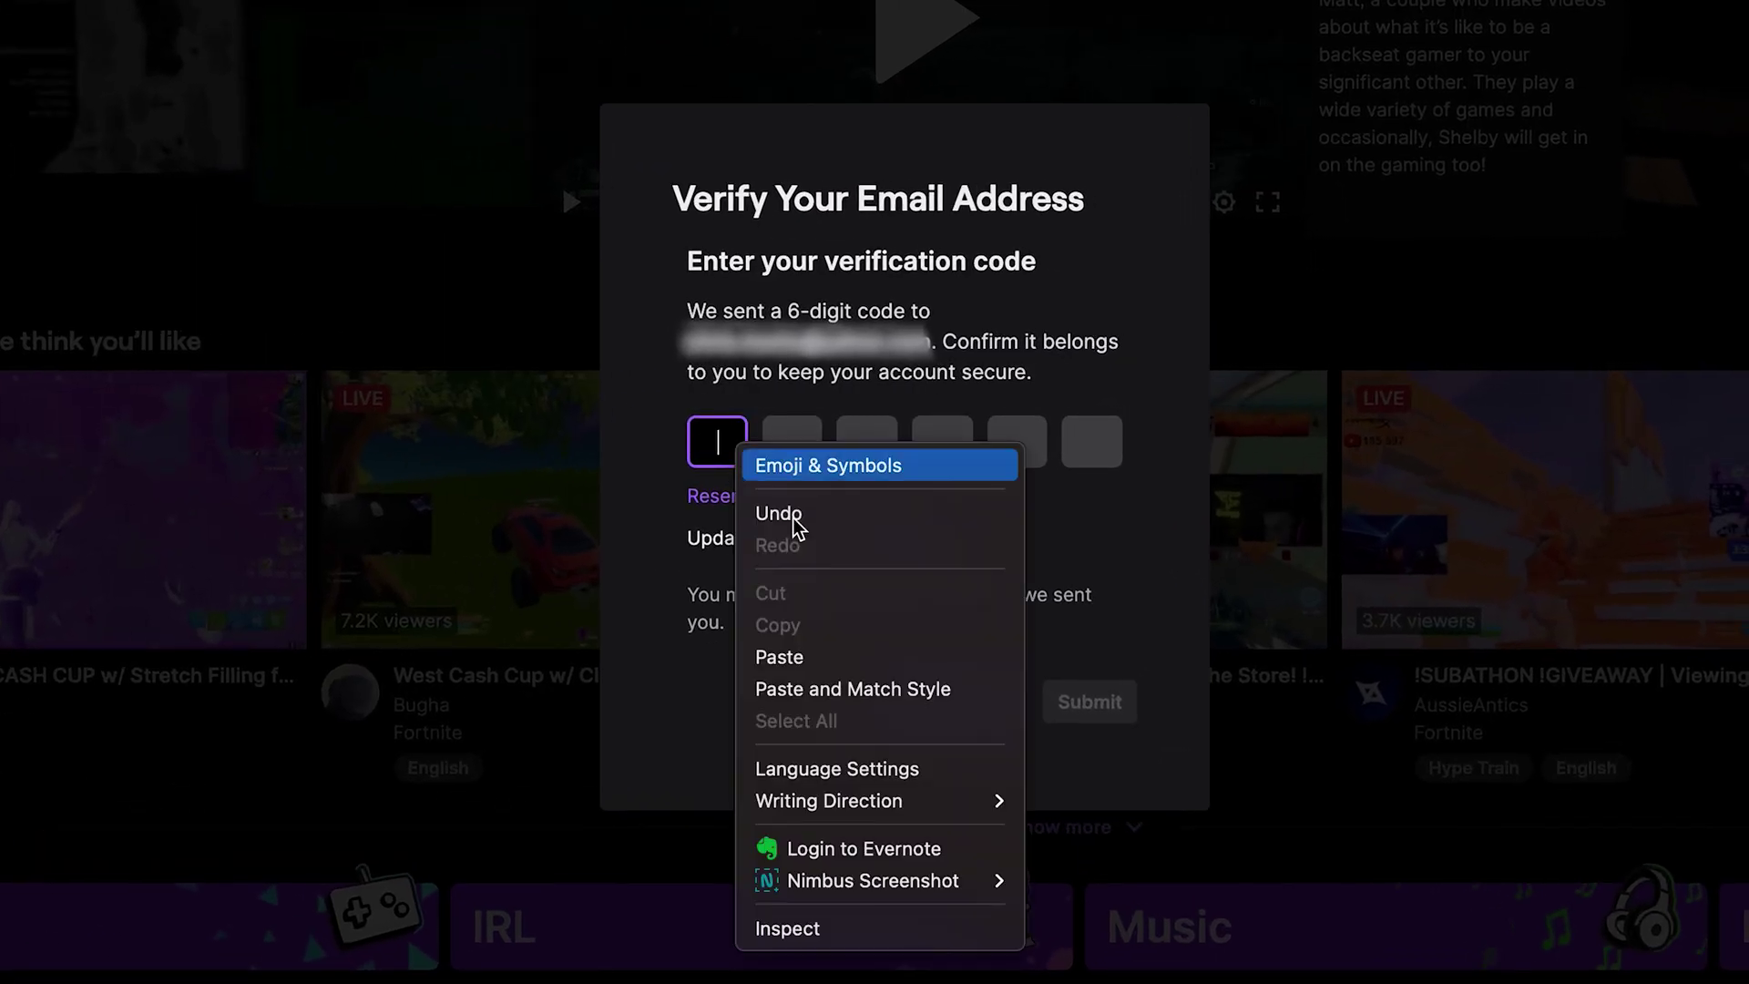
click(781, 670)
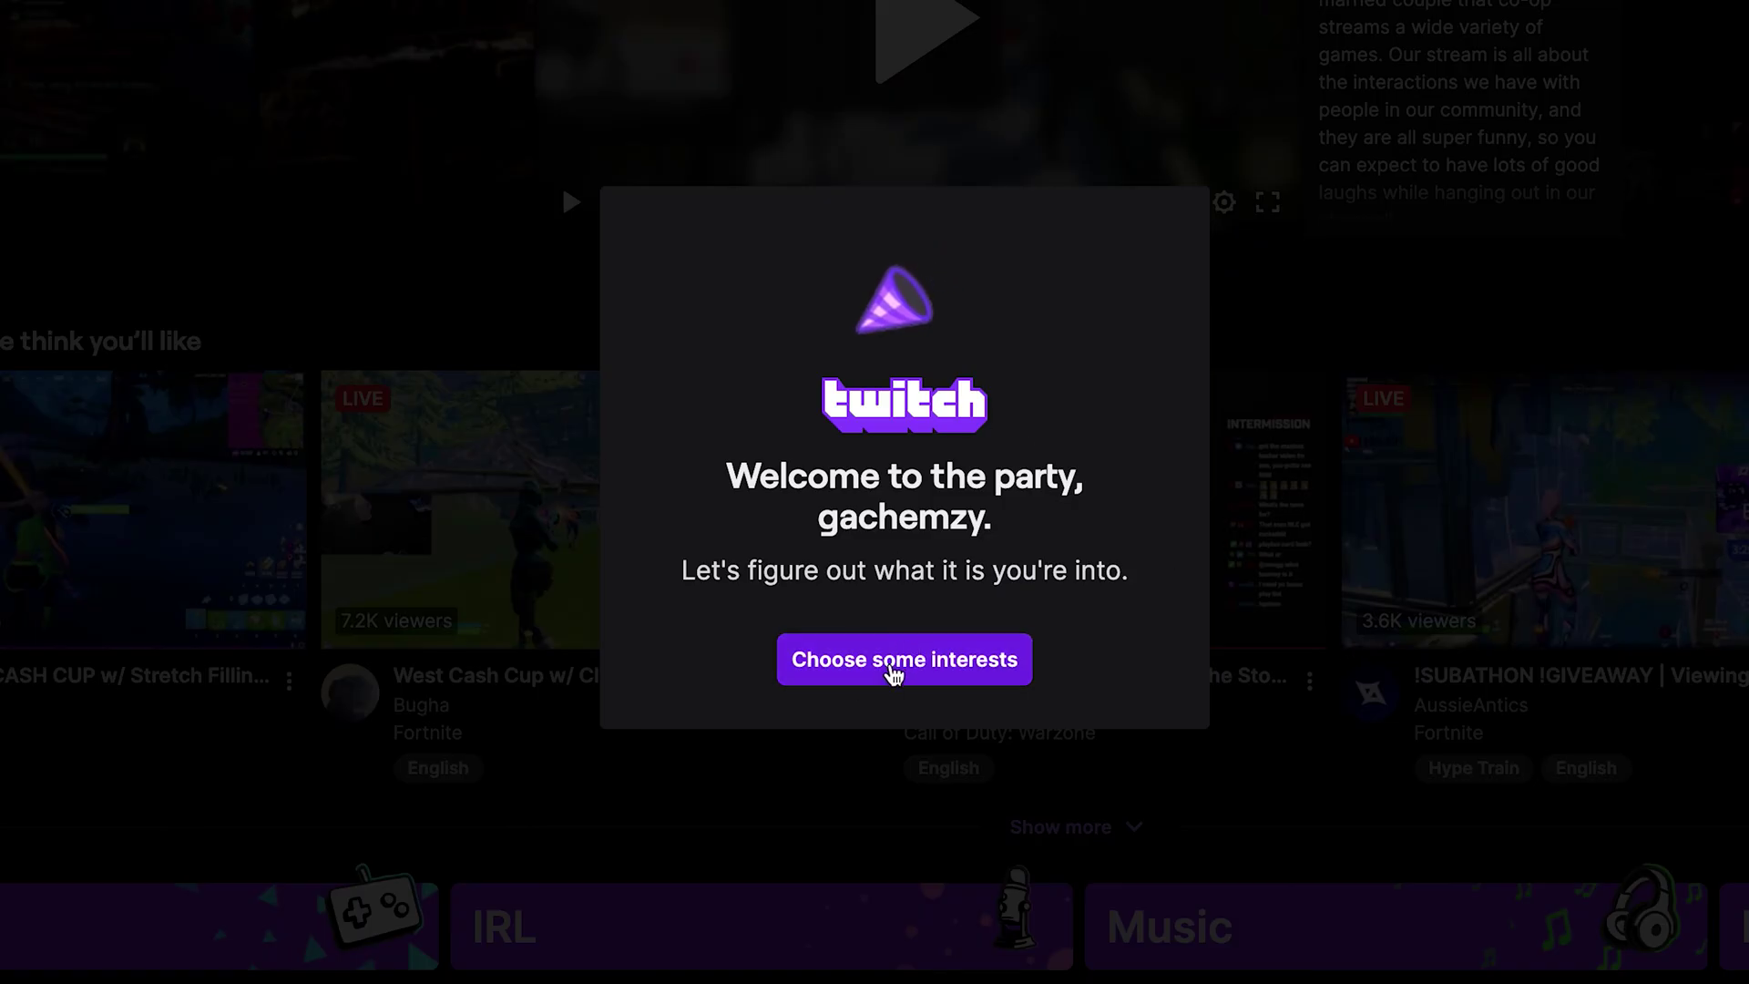
click(897, 668)
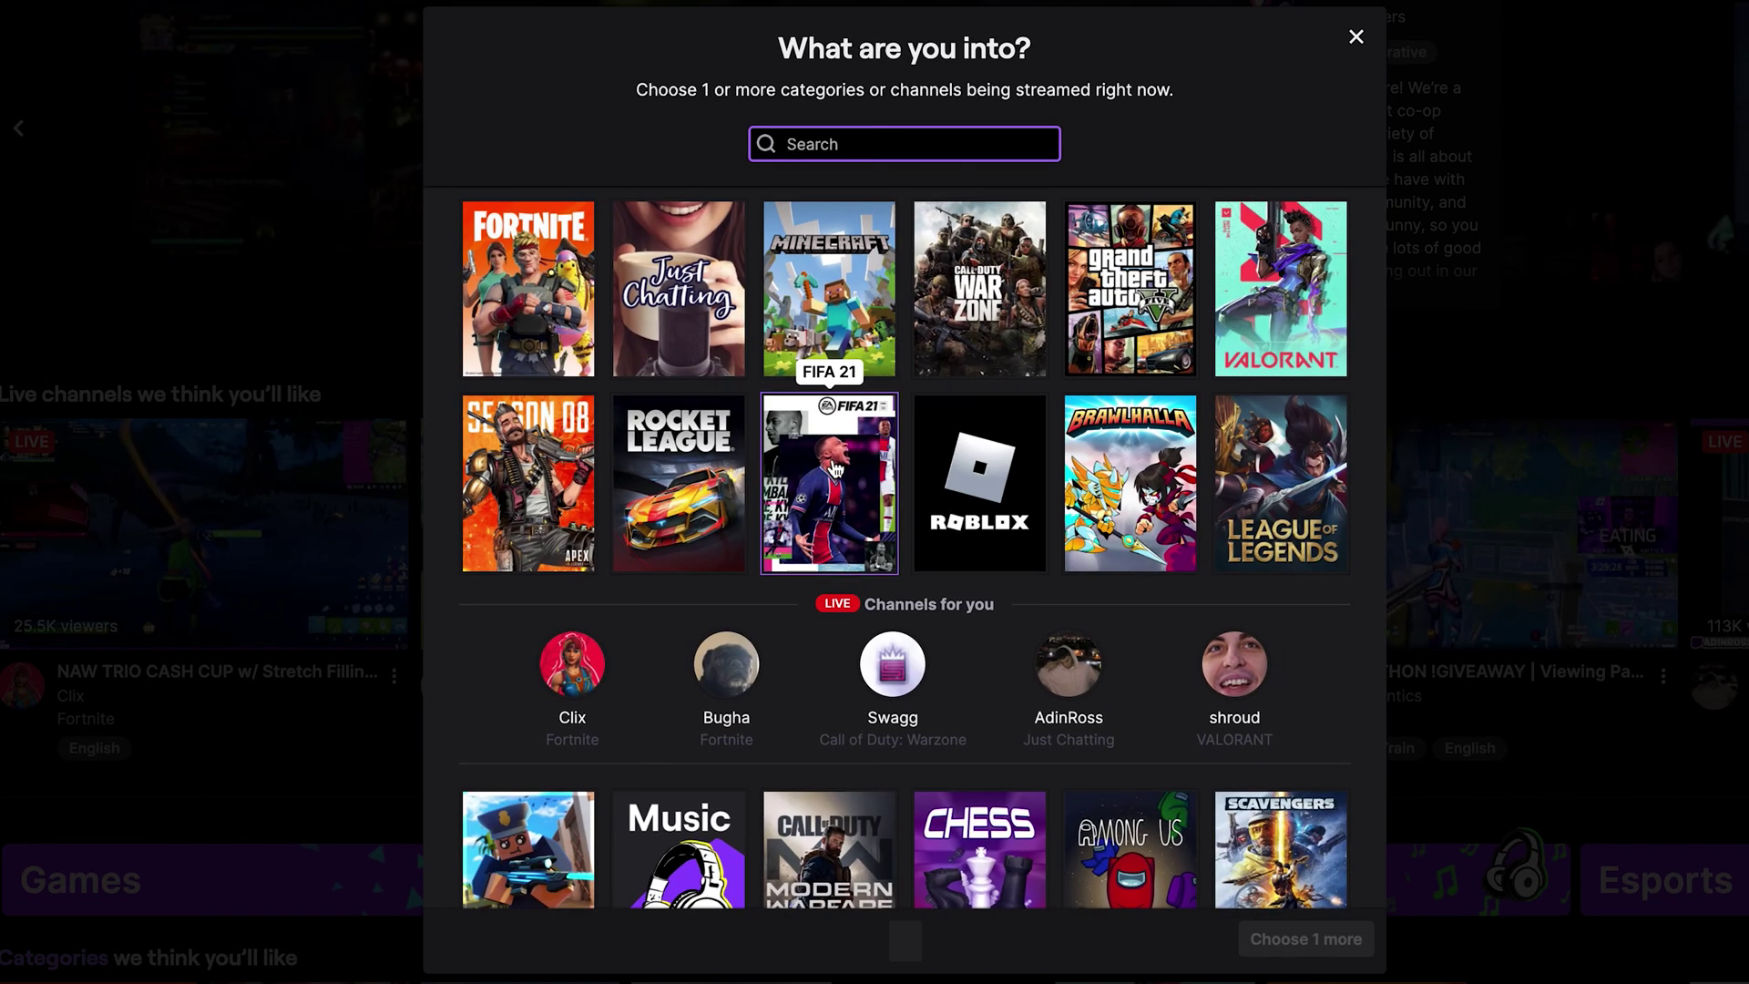
Search interests for 'GT' and add Gran Turismo Sport.
scroll(847, 483, down, 5)
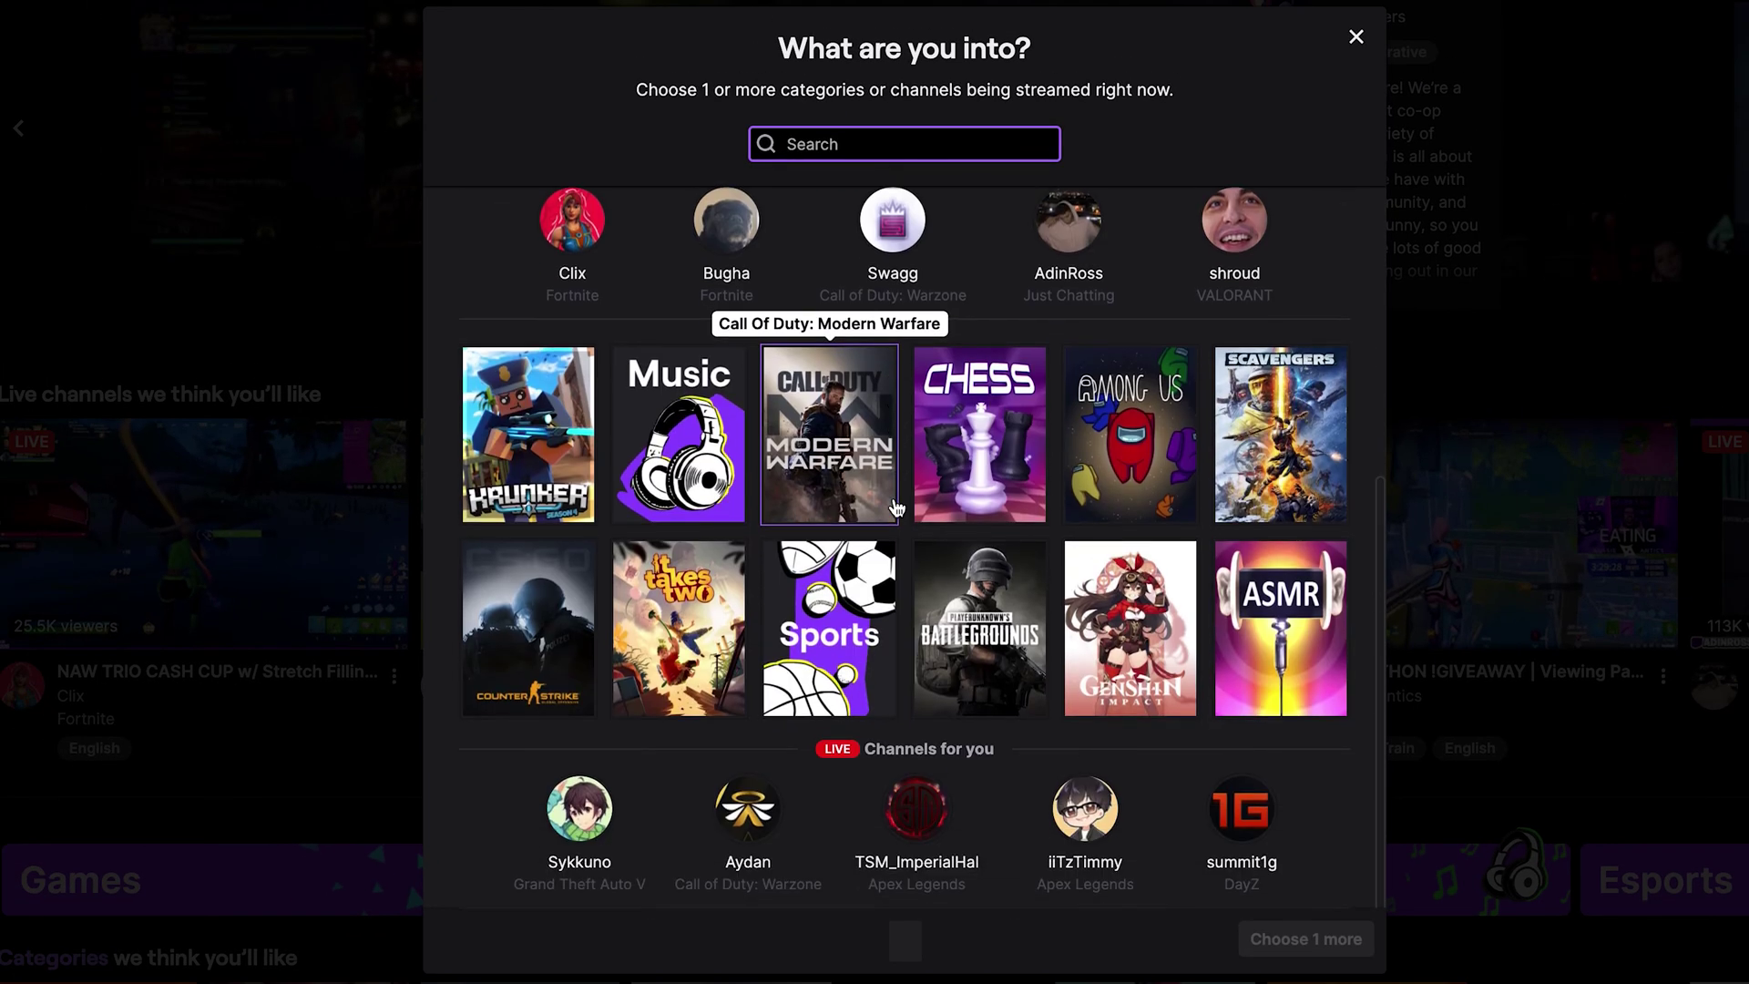
scroll(896, 507, up, 5)
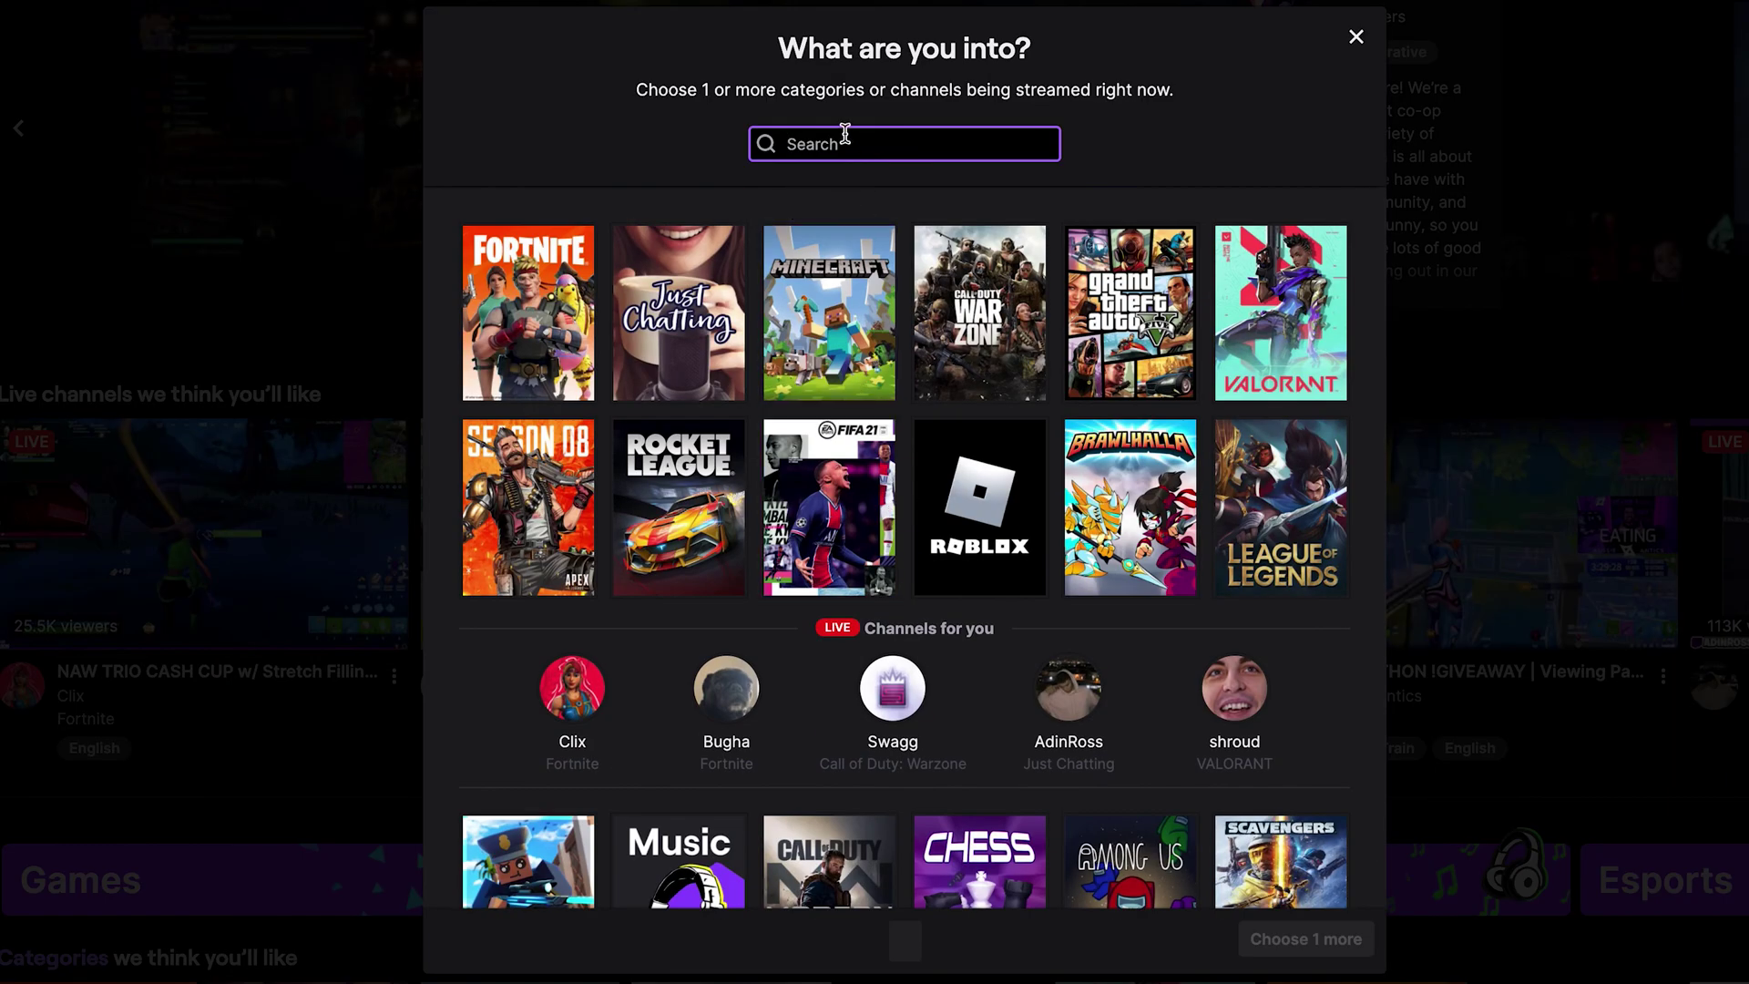
text(GT)
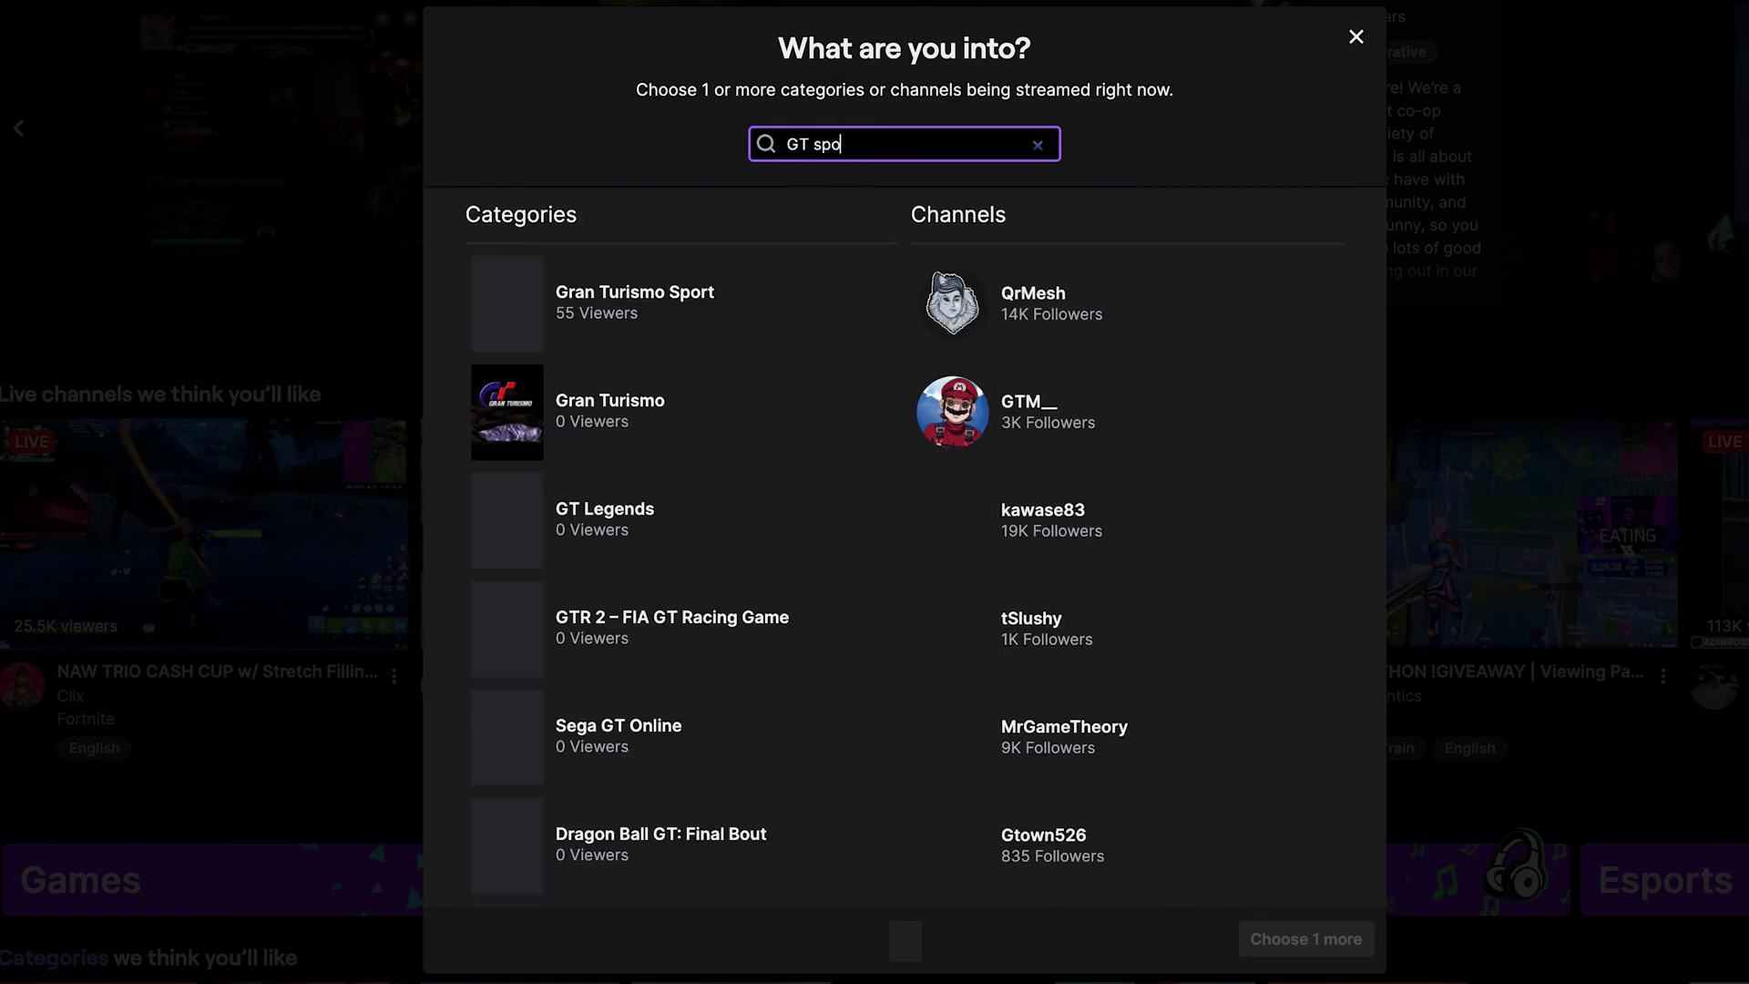
click(675, 328)
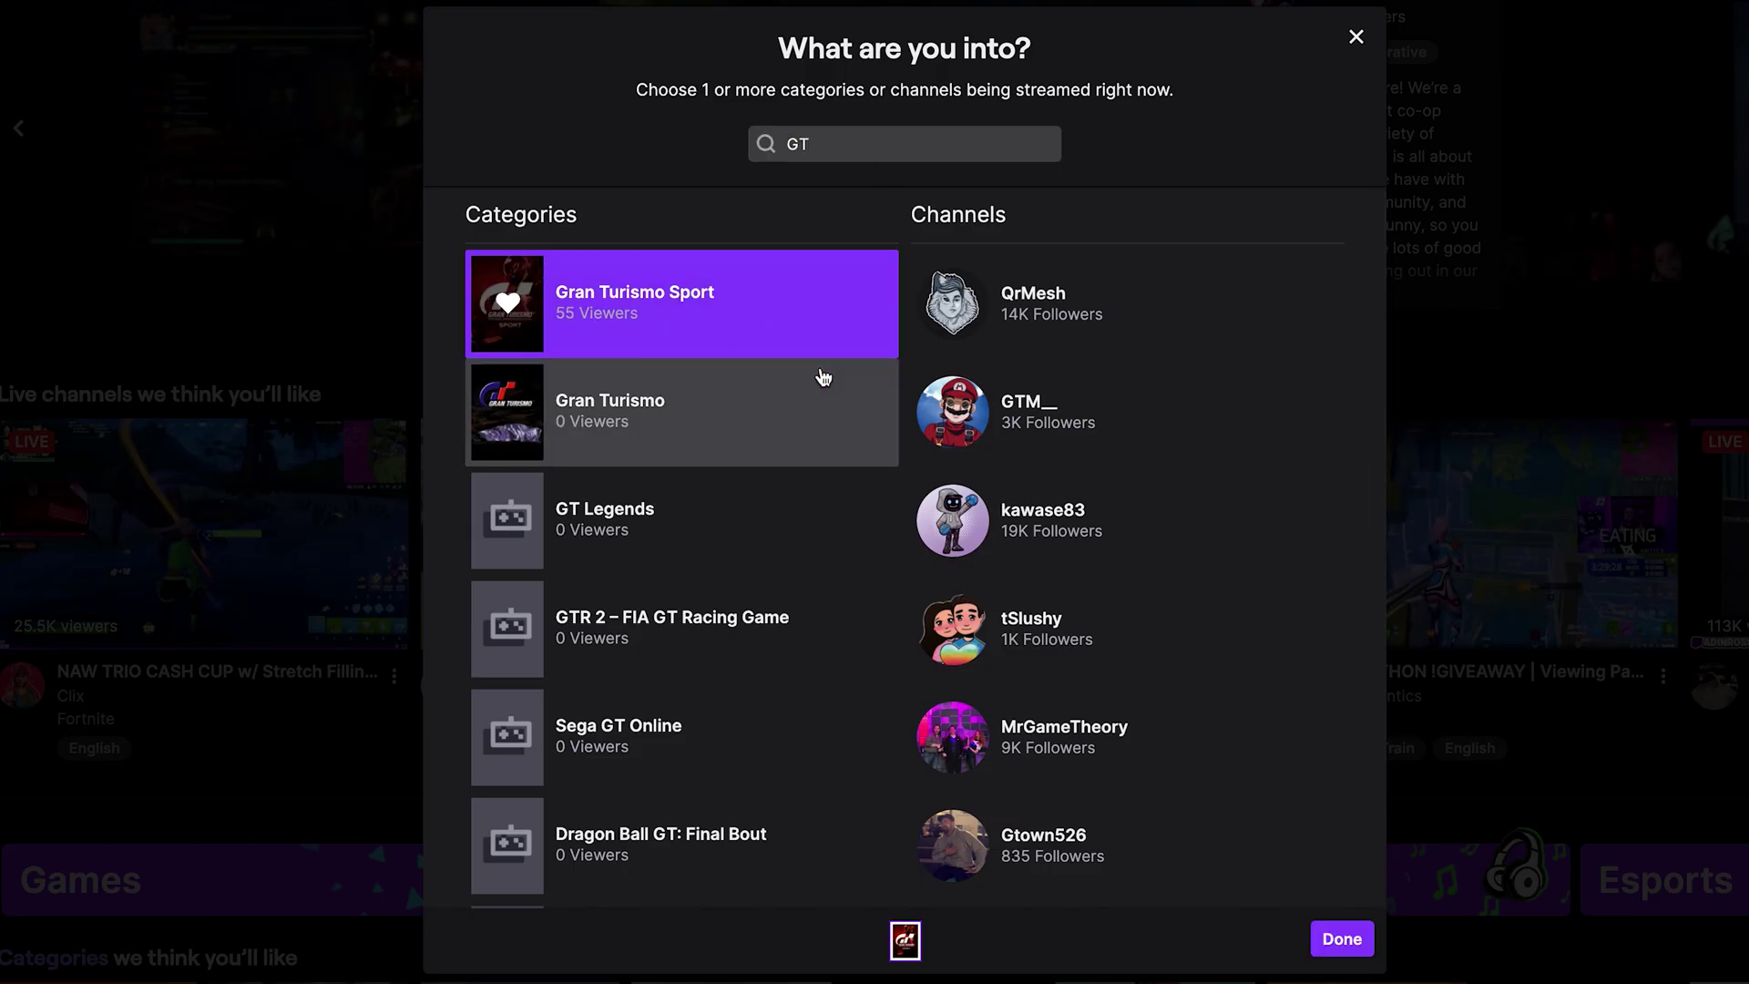
Search 'fif', add FIFA 21 and FIFA Online 4, and follow EASPORTSFIFA.
drag(828, 141, 745, 146)
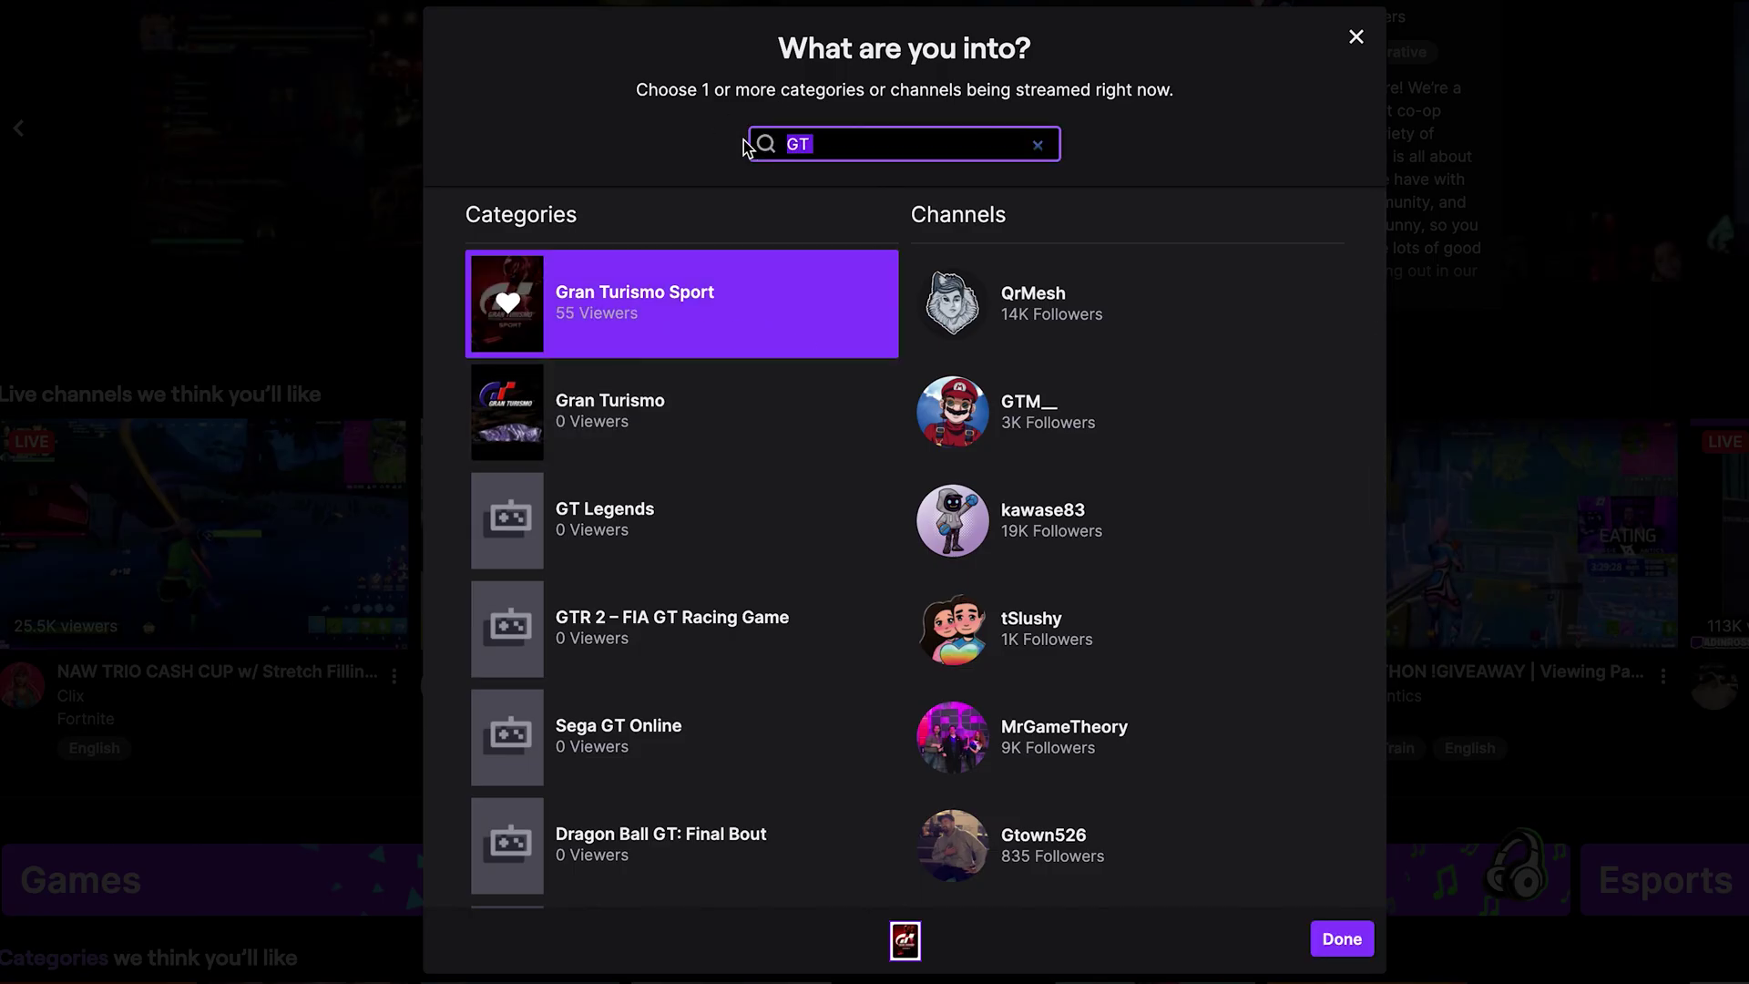
text(fi)
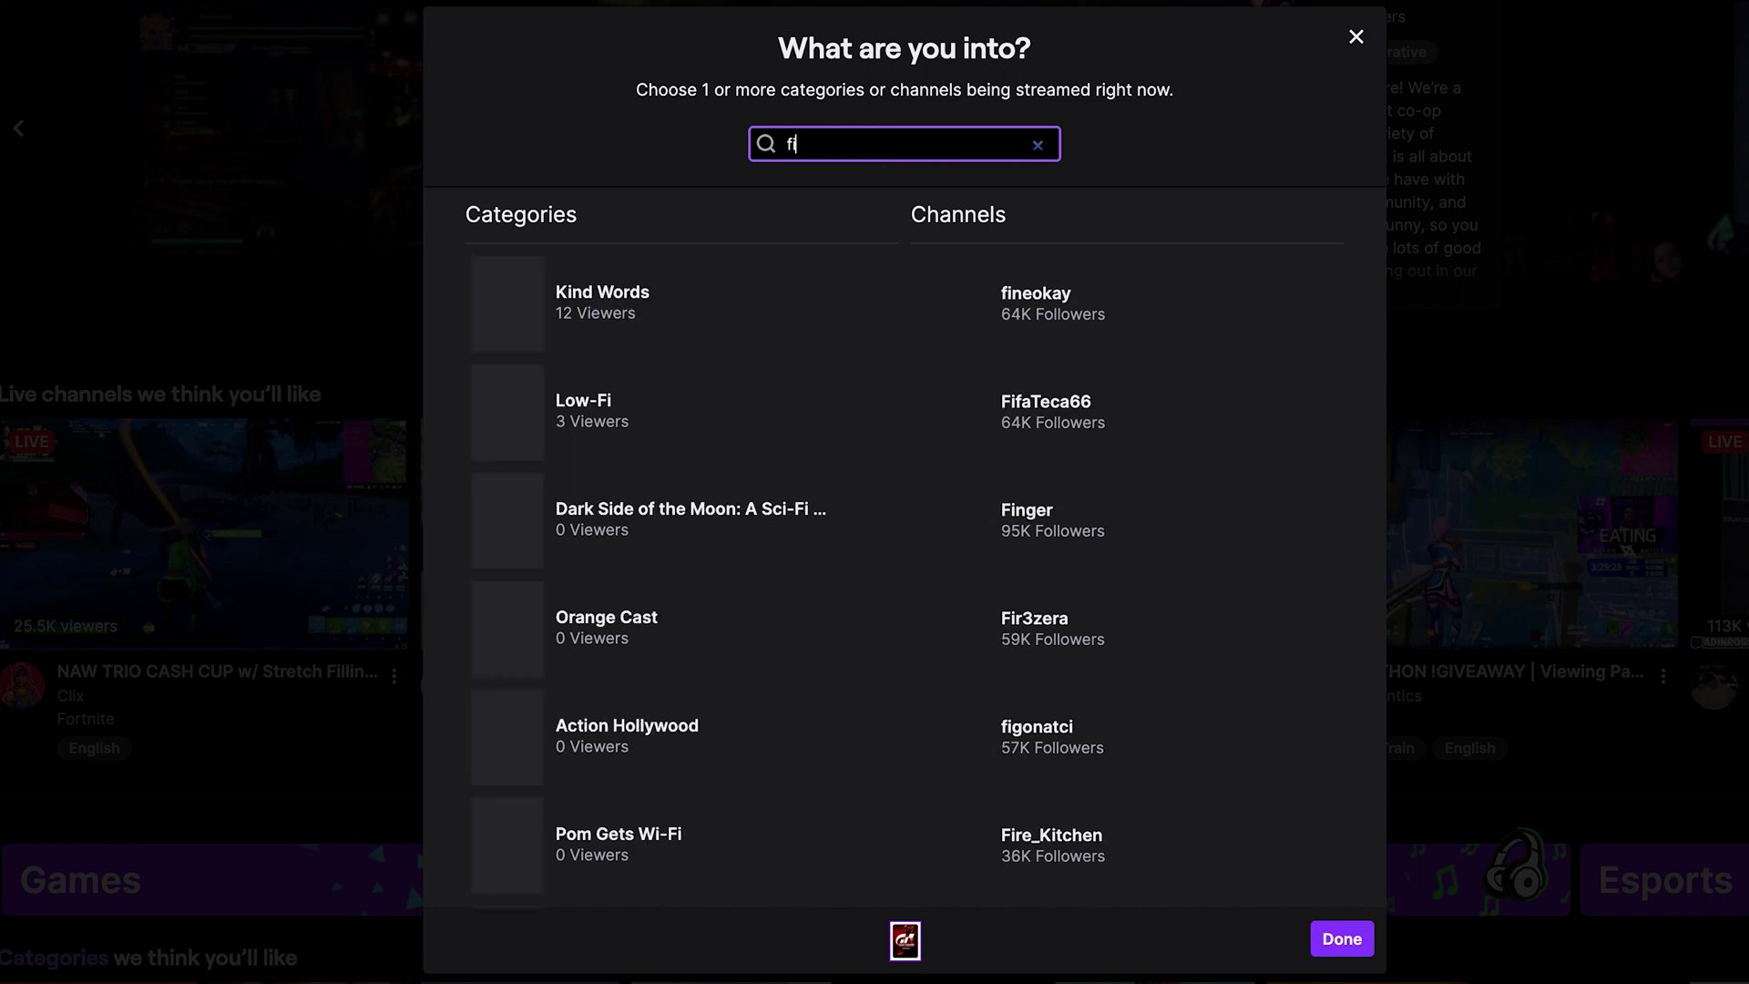
text(fa)
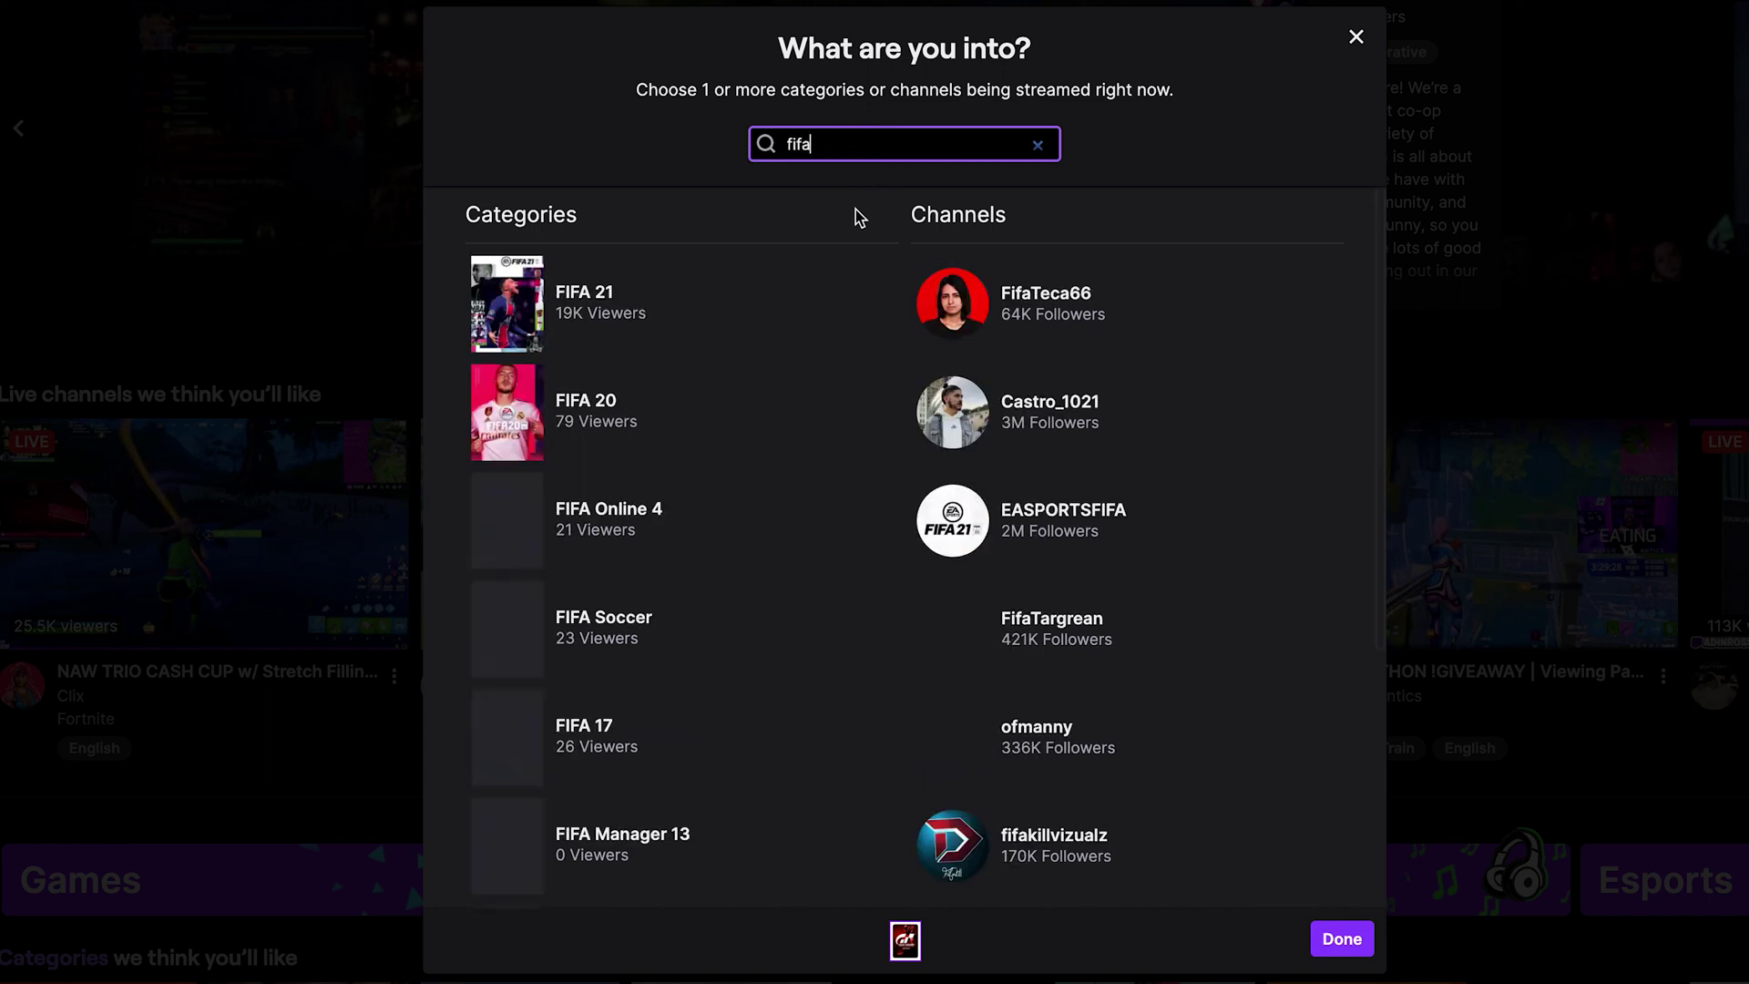
click(643, 296)
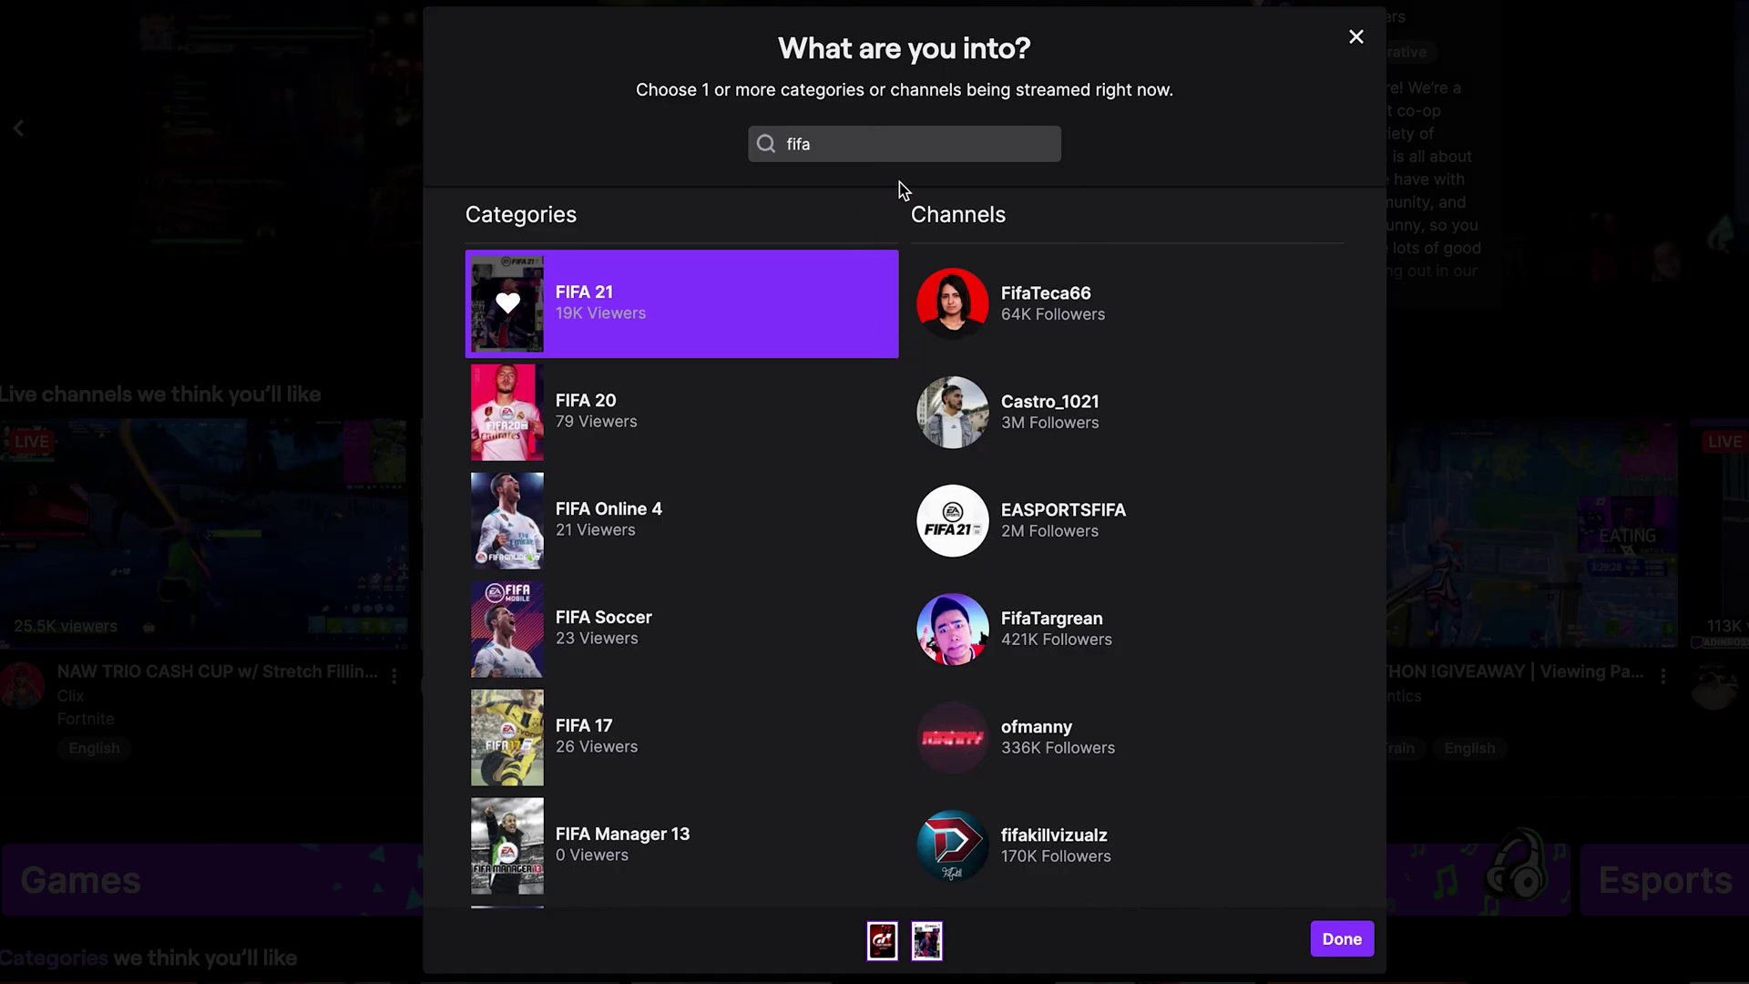
click(1039, 526)
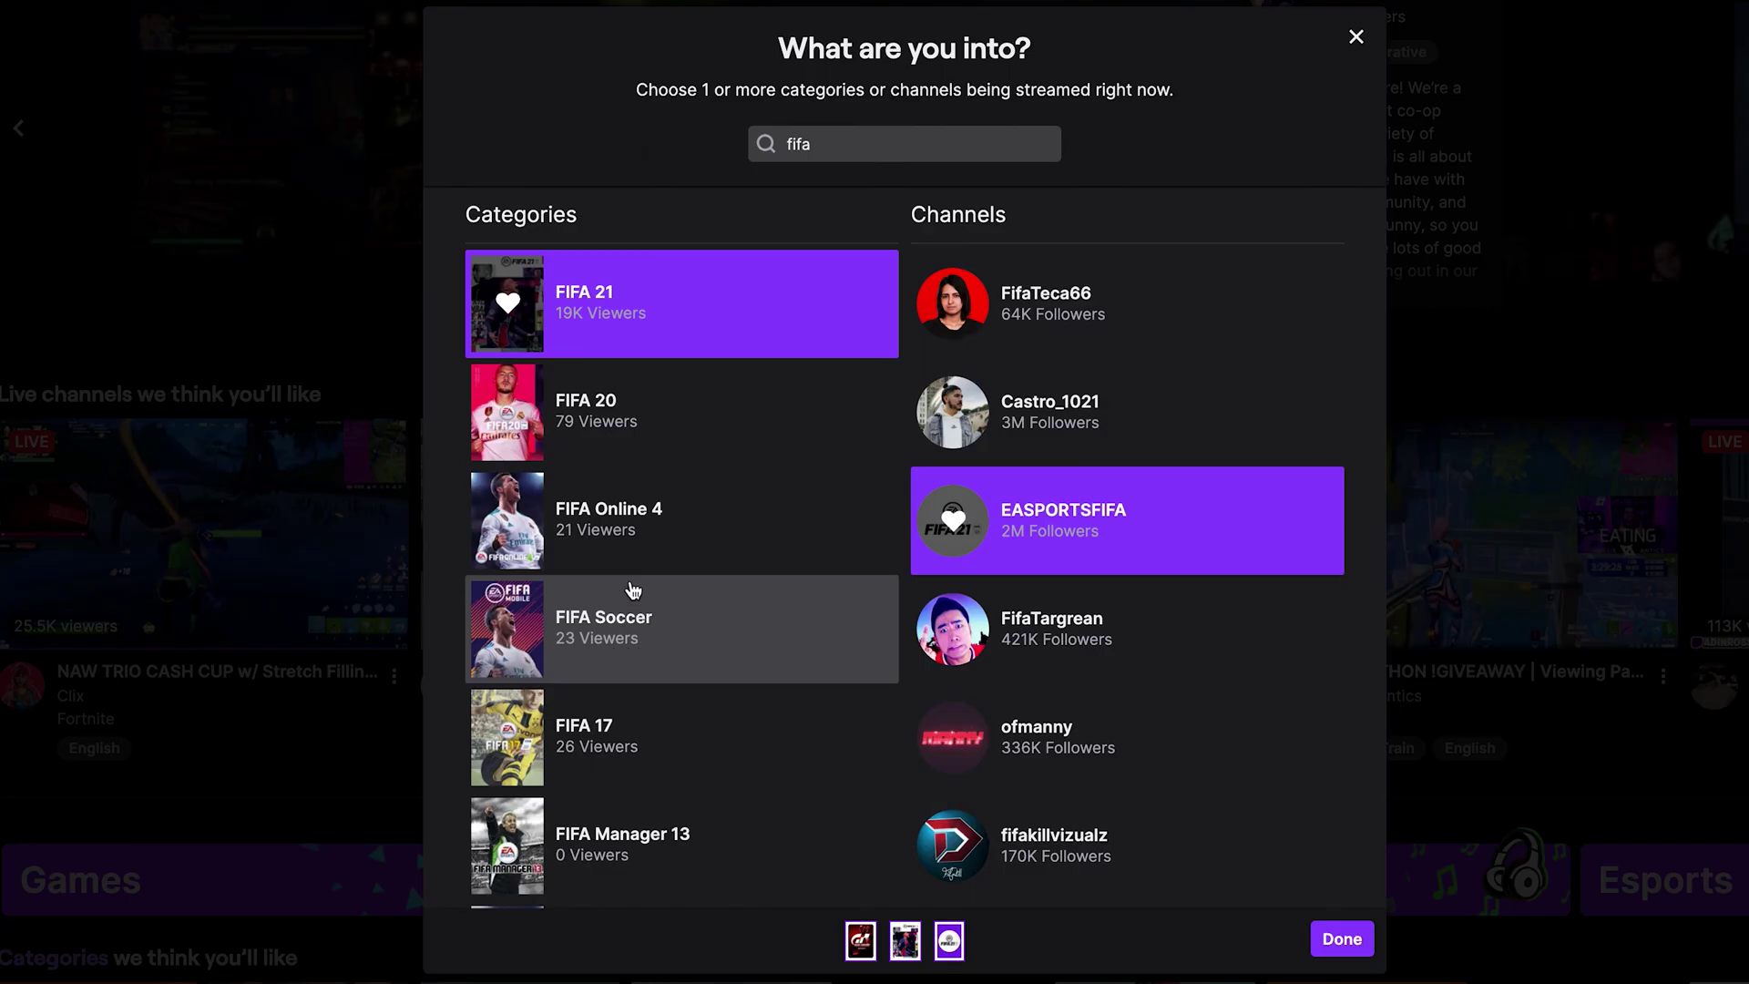
click(641, 544)
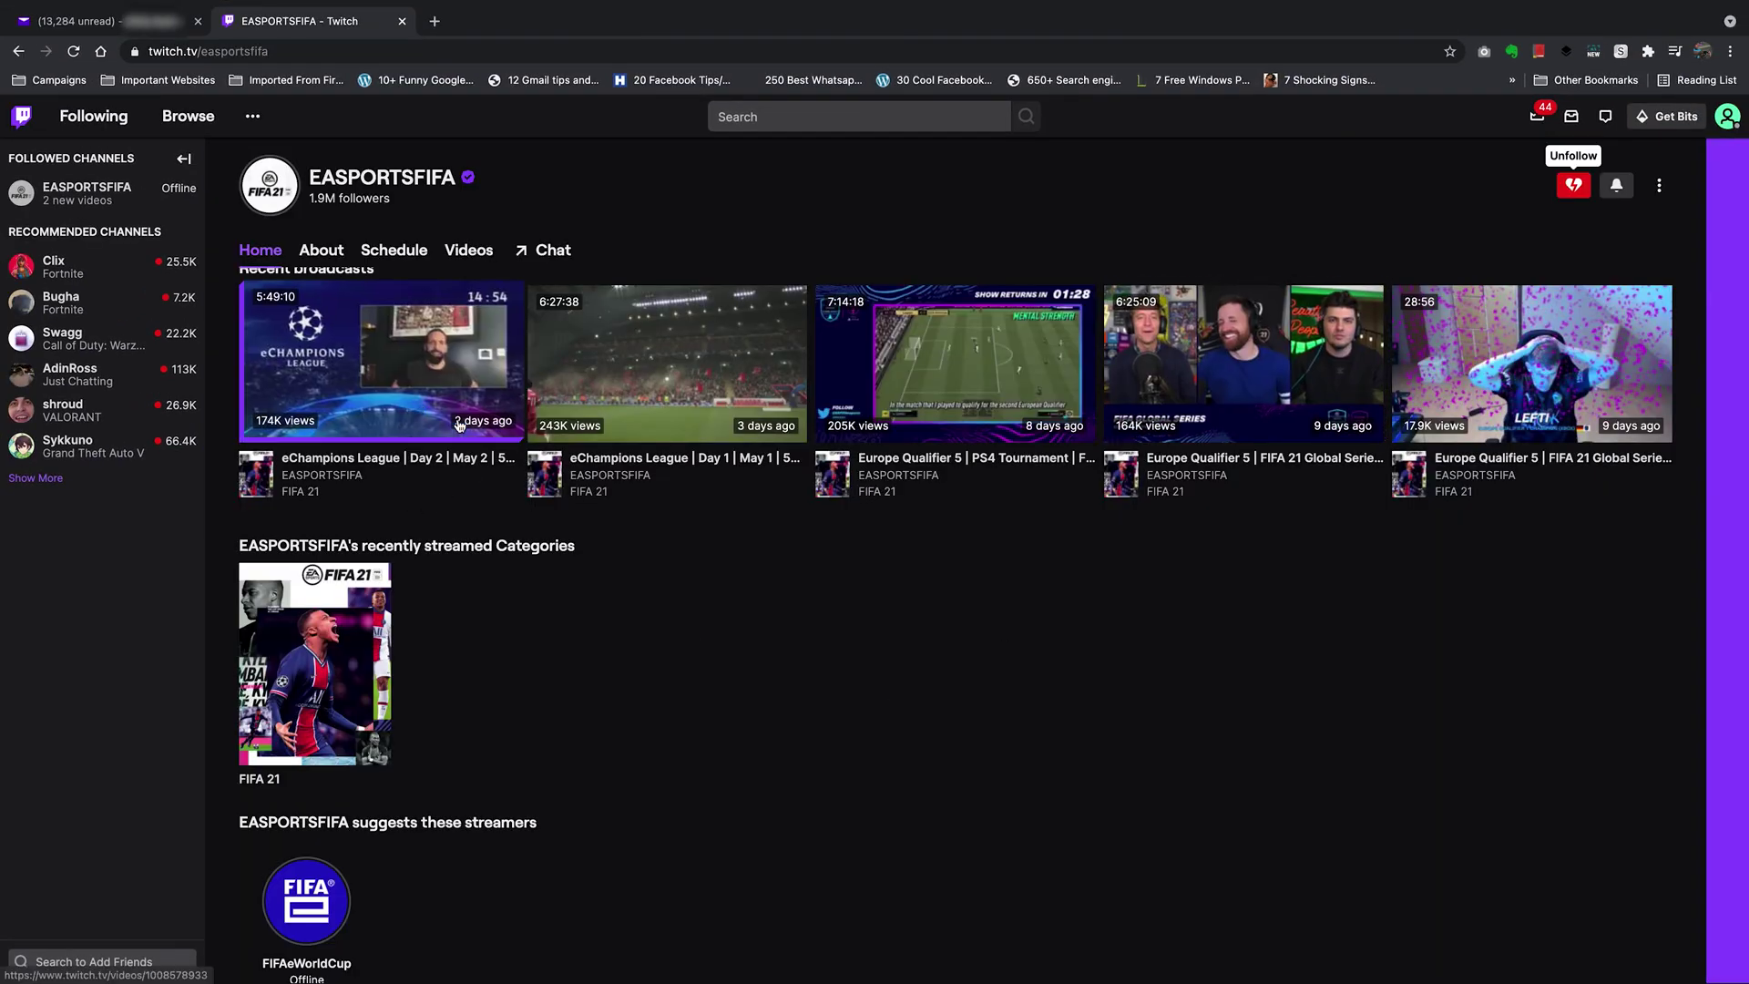
scroll(672, 511, down, 1)
Scroll back up the EASPORTSFIFA channel page and open the account menu.
scroll(670, 506, up, 5)
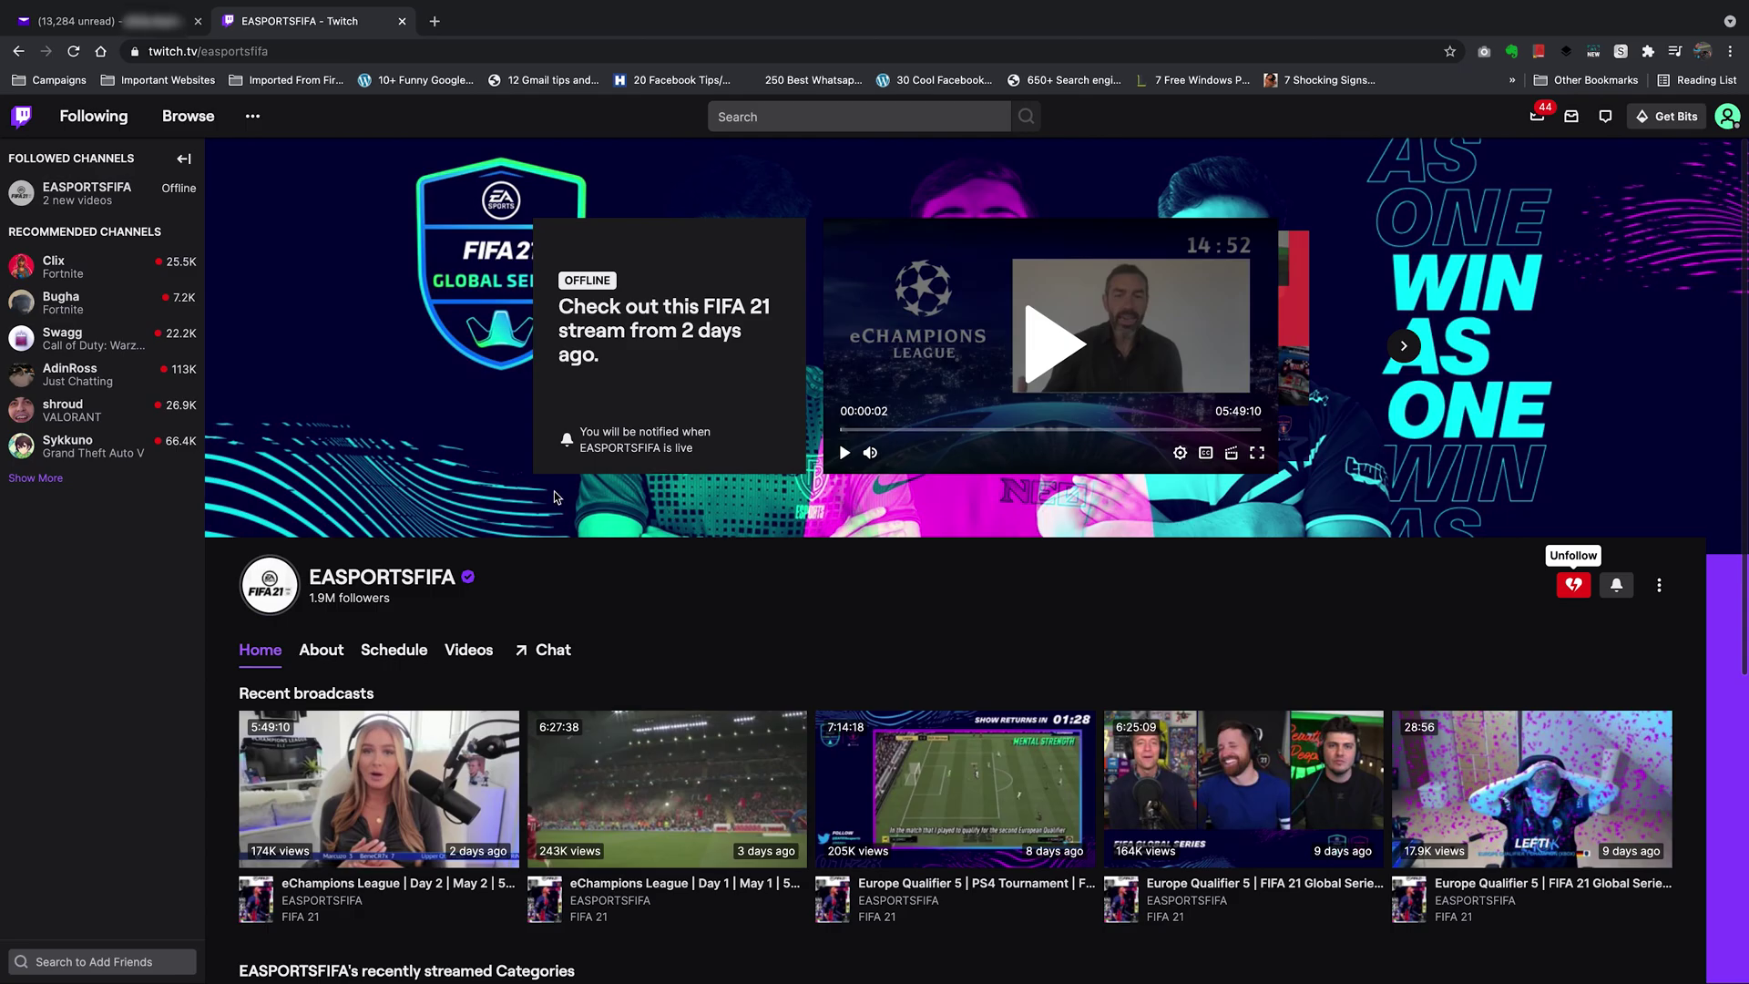
click(1728, 122)
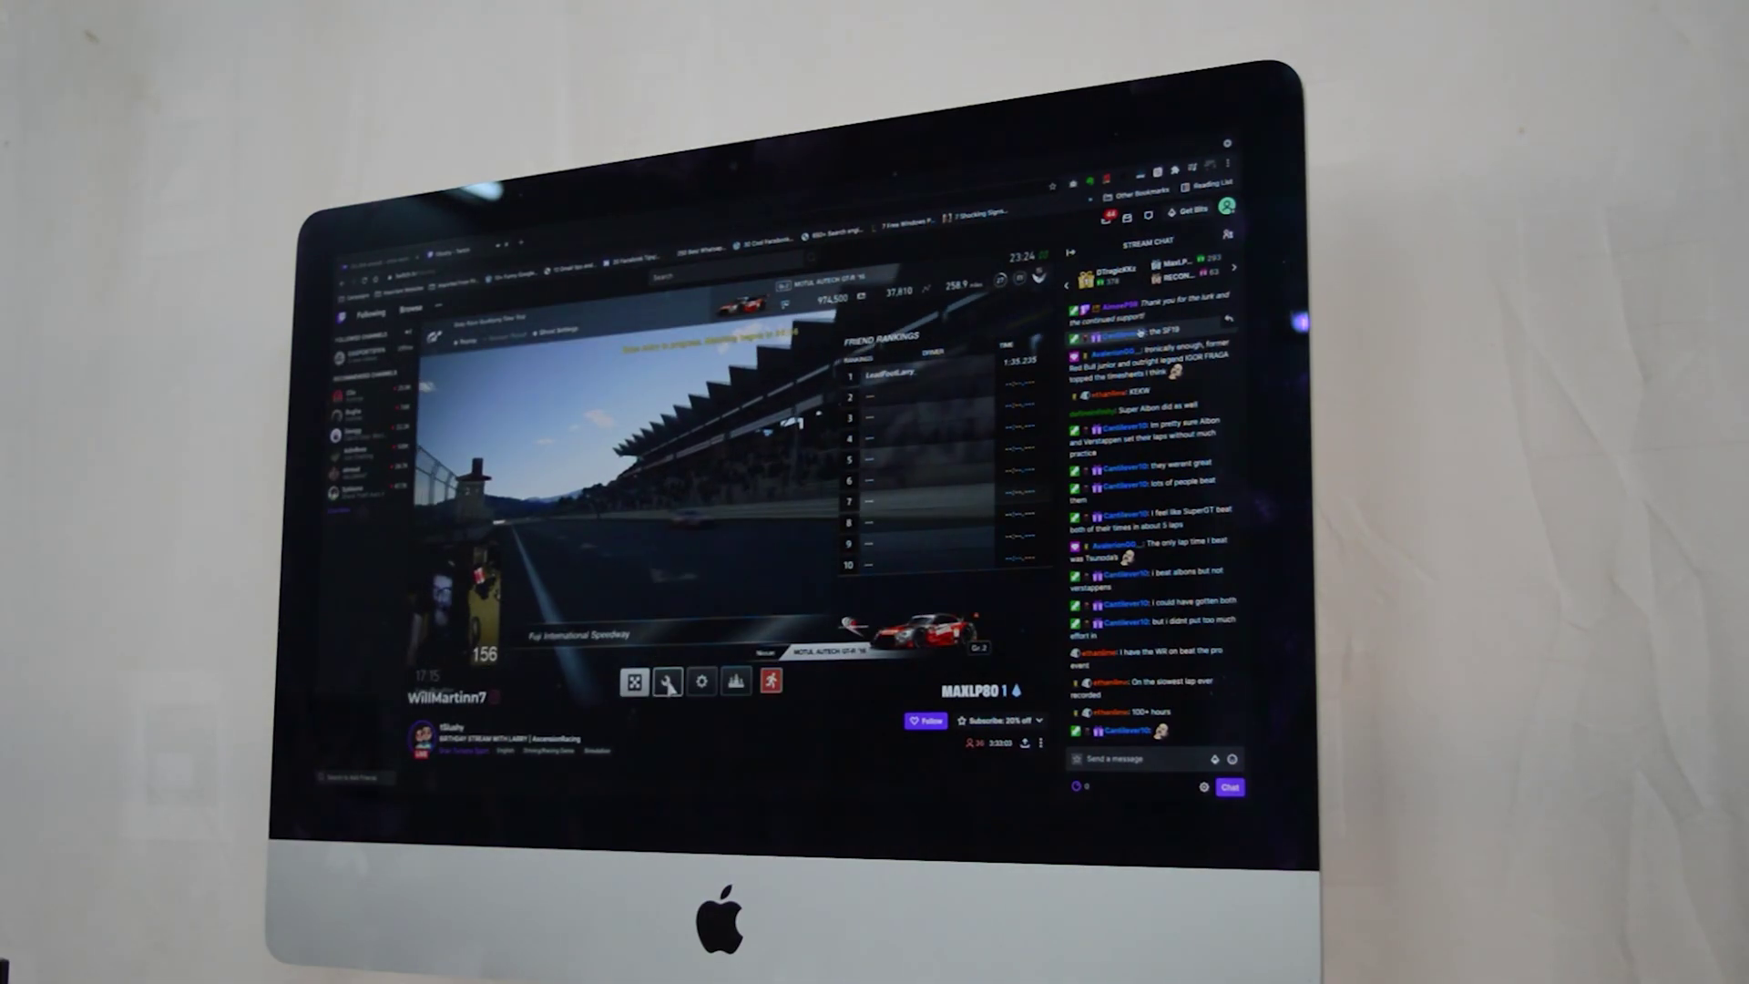
scroll(815, 514, down, 8)
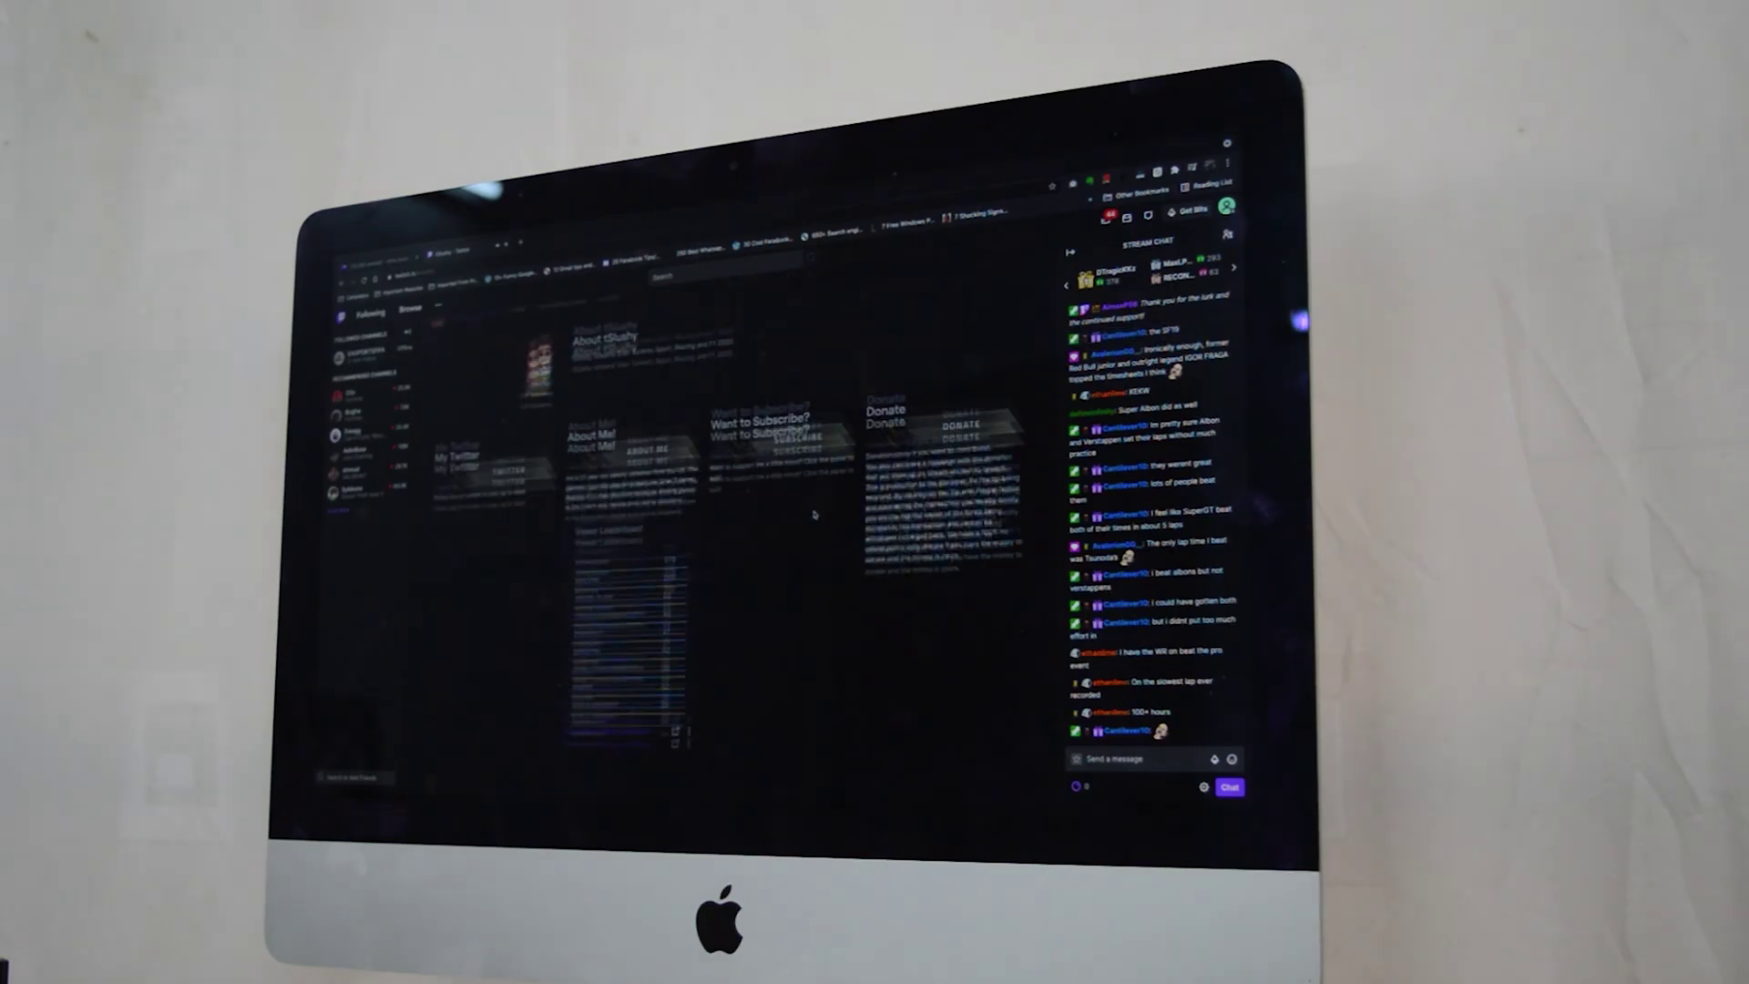
scroll(815, 514, up, 8)
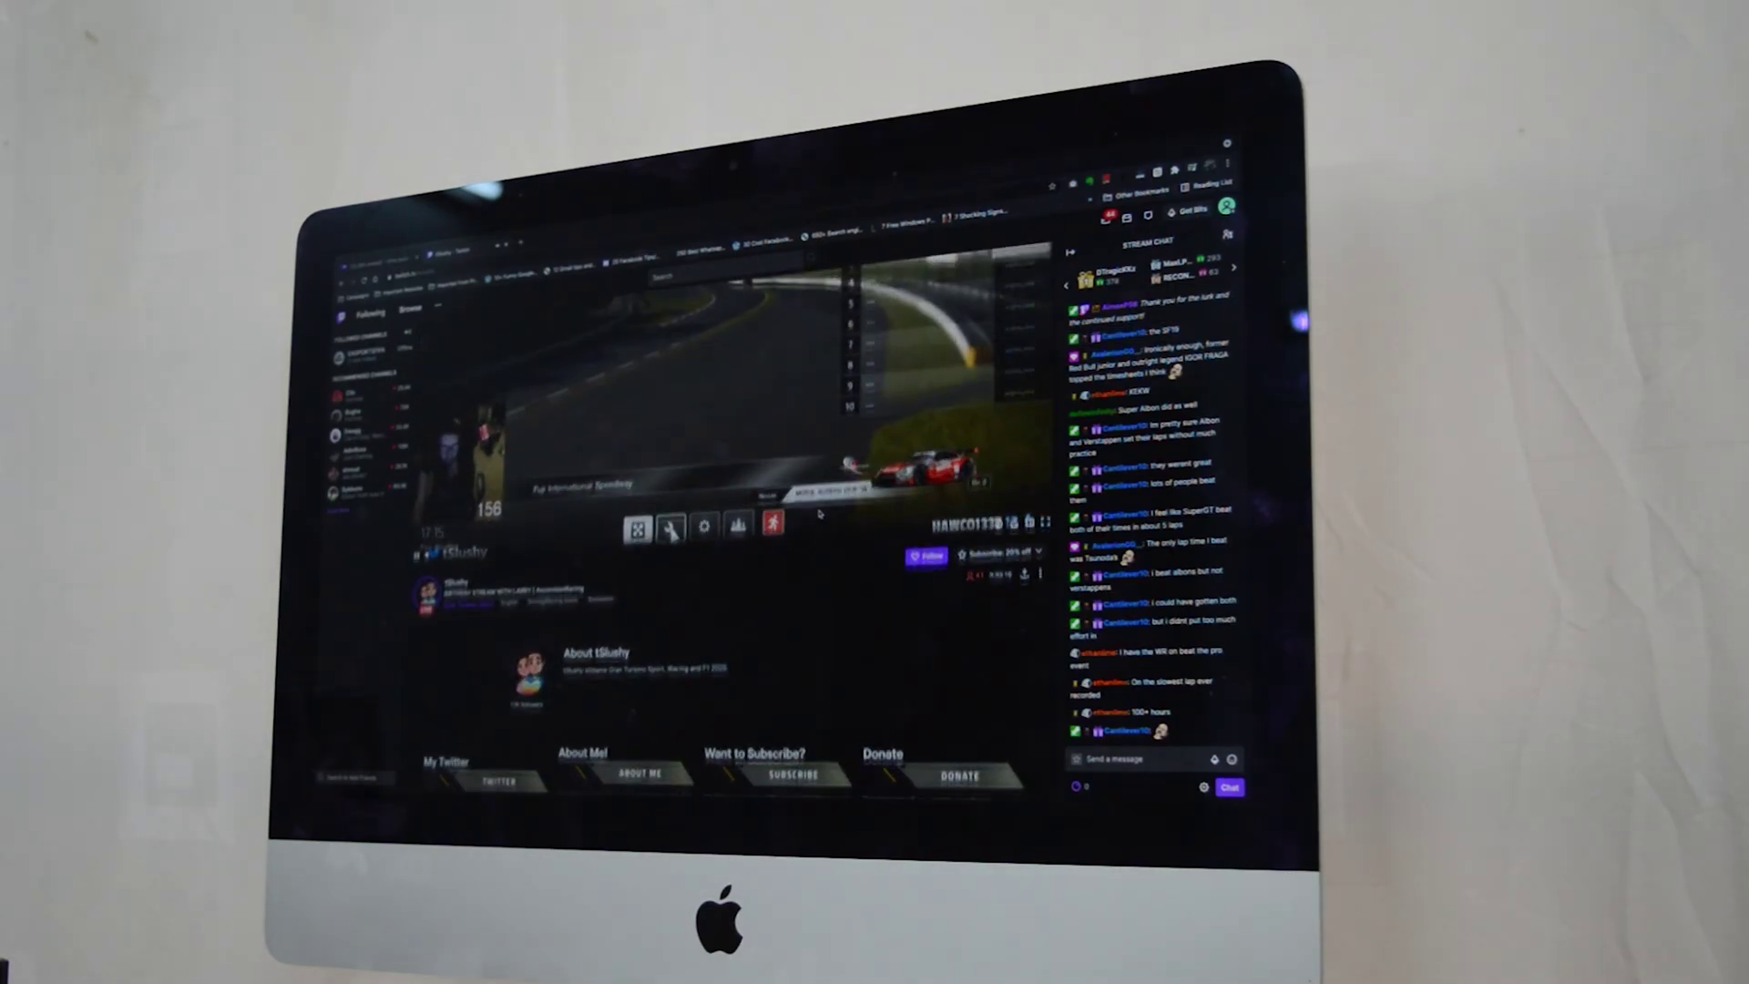
scroll(819, 514, up, 2)
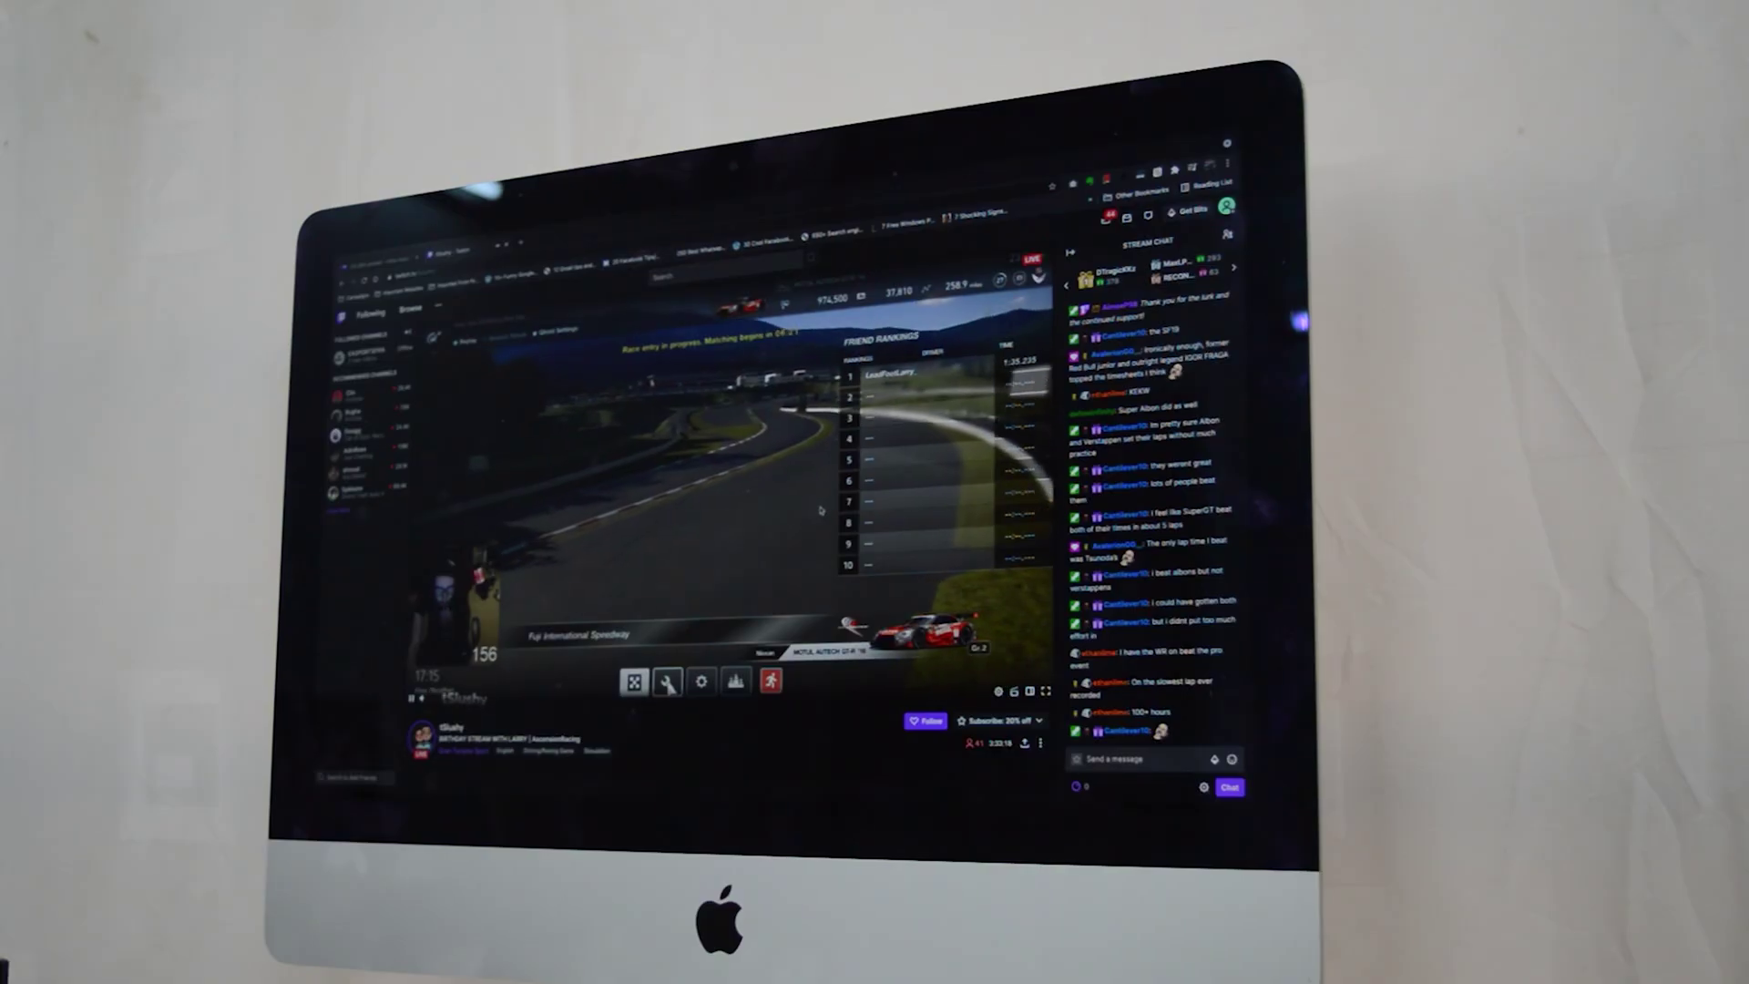